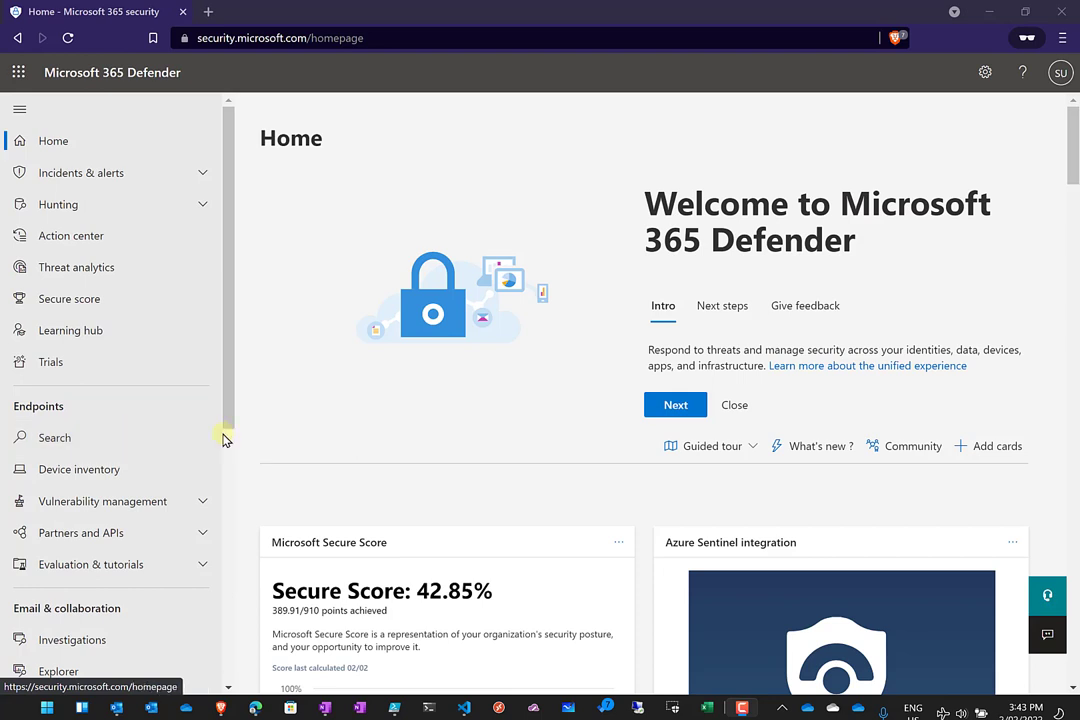
Go to Settings > Endpoints > Web content filtering, which has no policies yet.
scroll(224, 437, "down", 5)
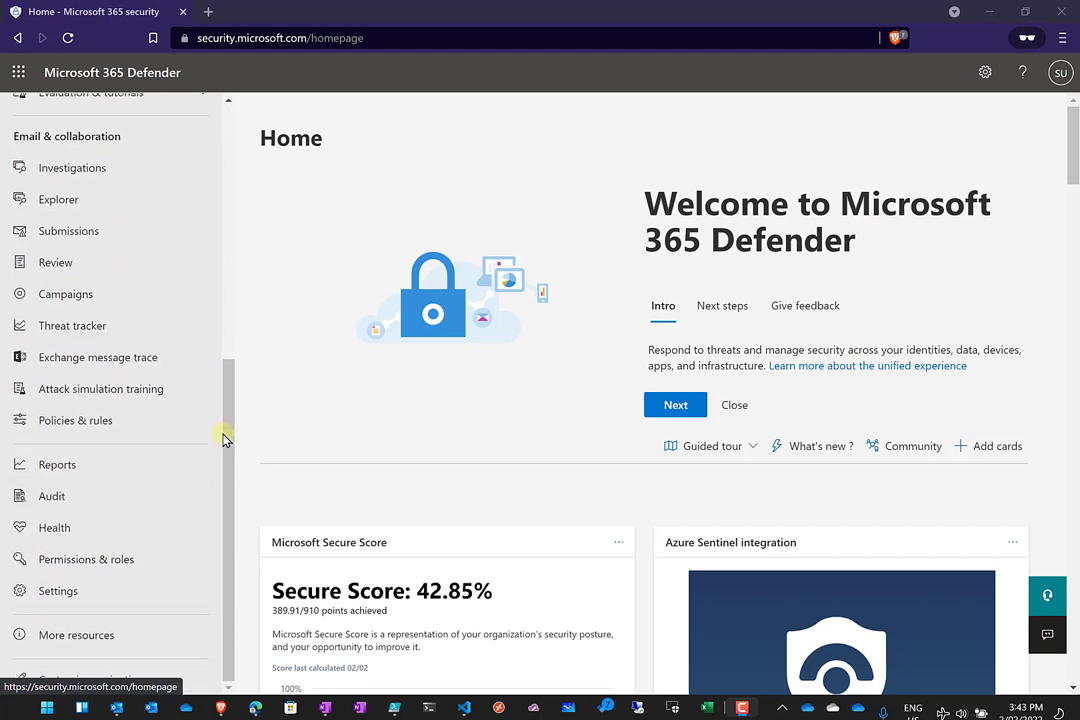
left_click(92, 601)
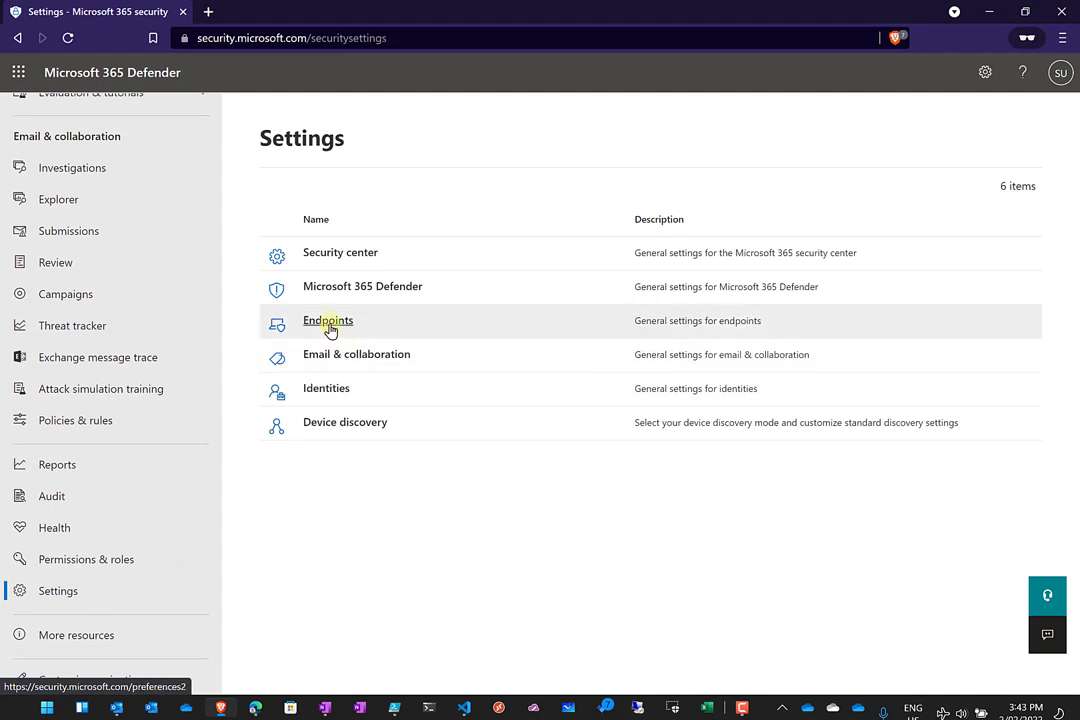
left_click(328, 322)
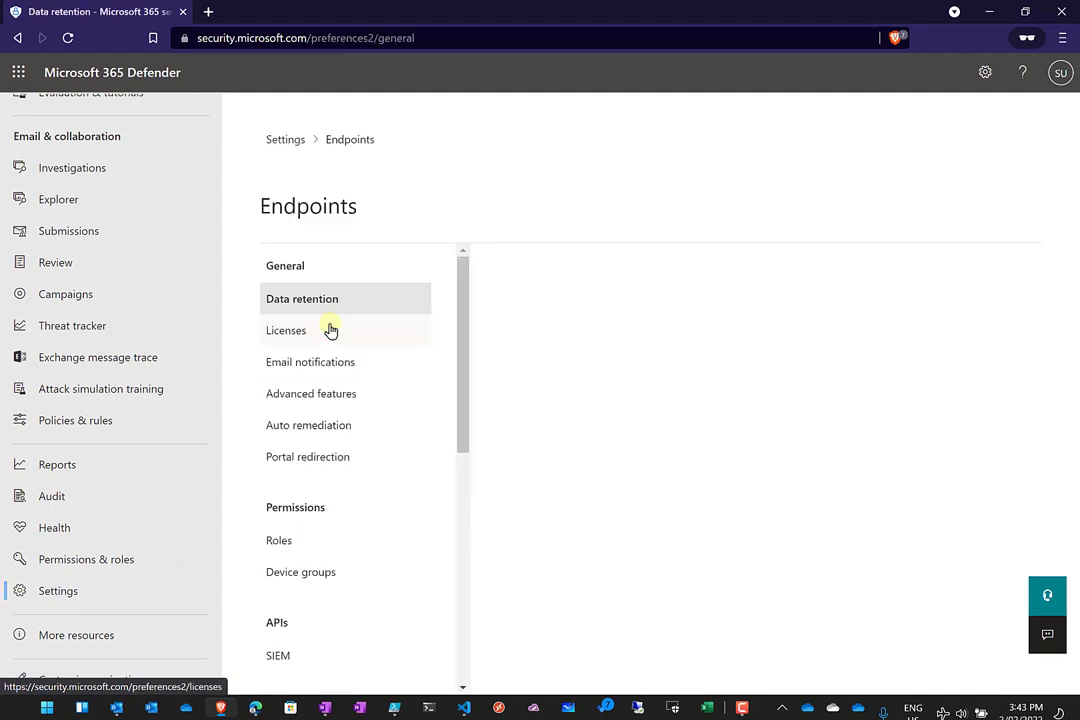
scroll(376, 560, "down", 4)
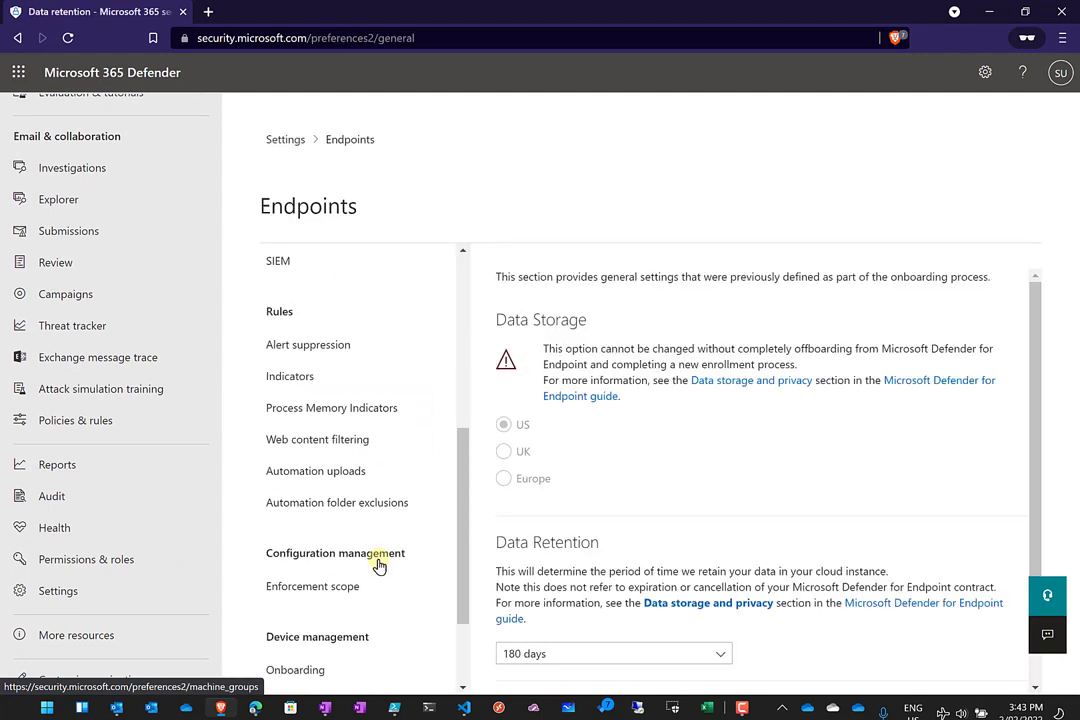
left_click(343, 445)
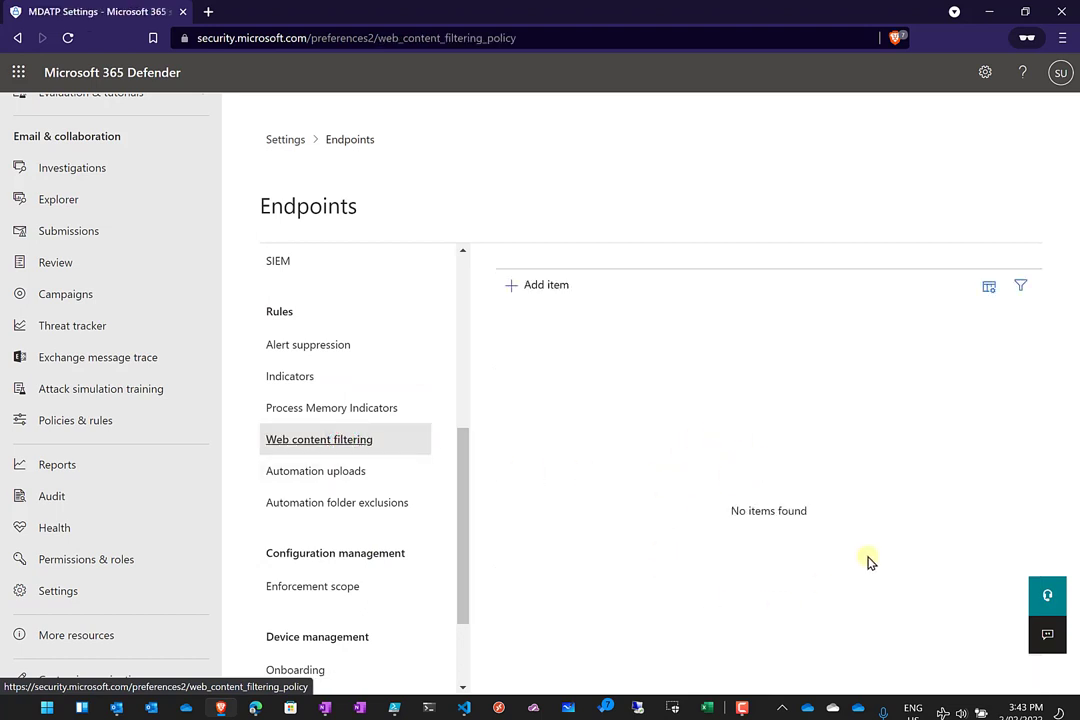
Add a new web content filtering policy named 'Default'.
left_click(511, 294)
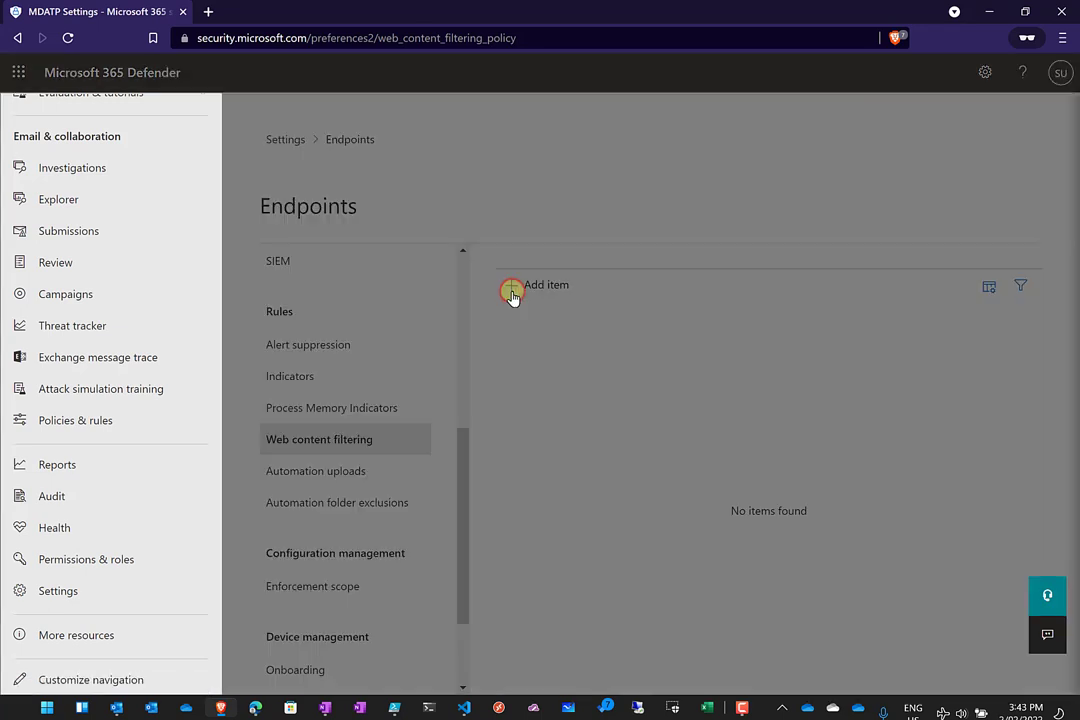
left_click(641, 340)
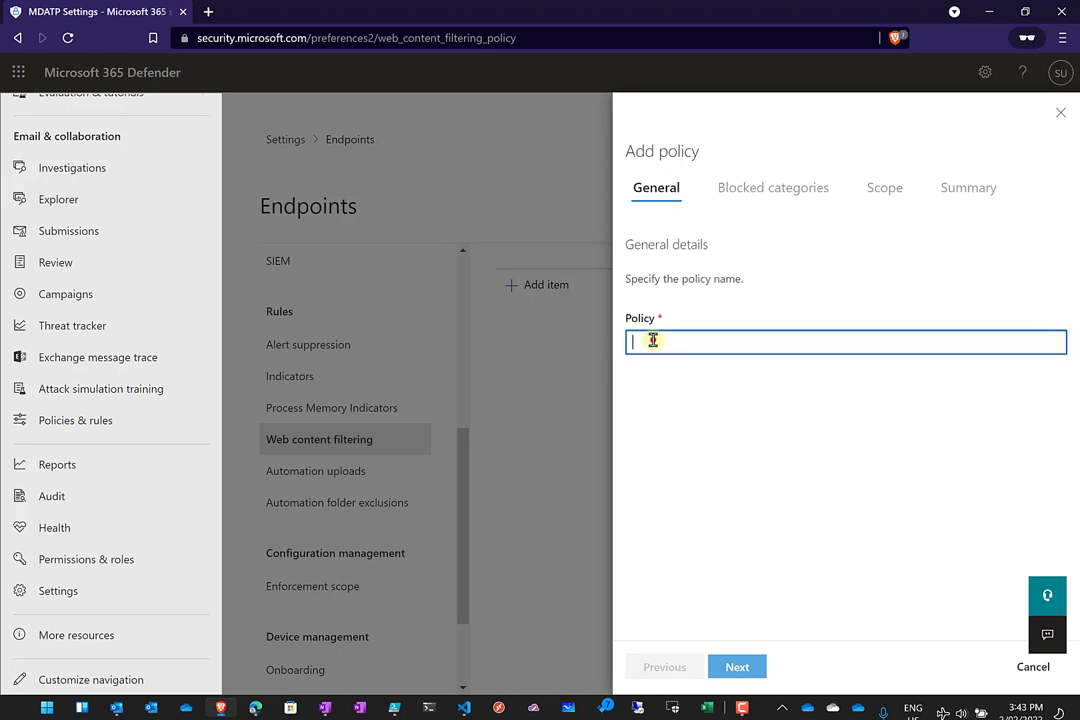
type("Default")
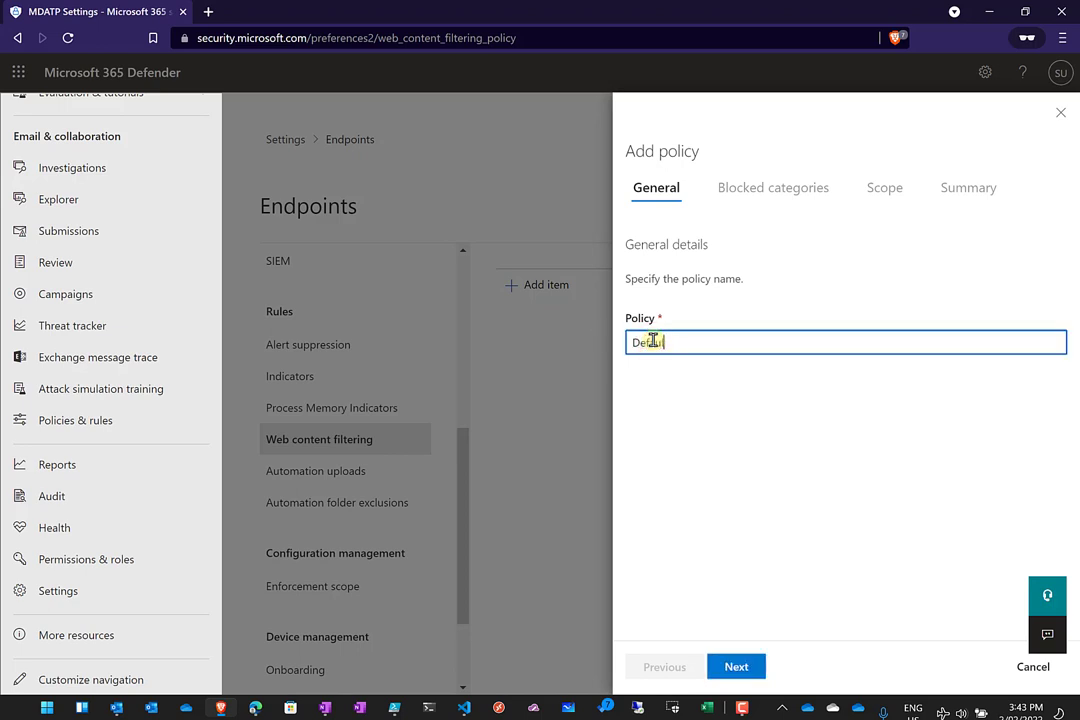
left_click(740, 666)
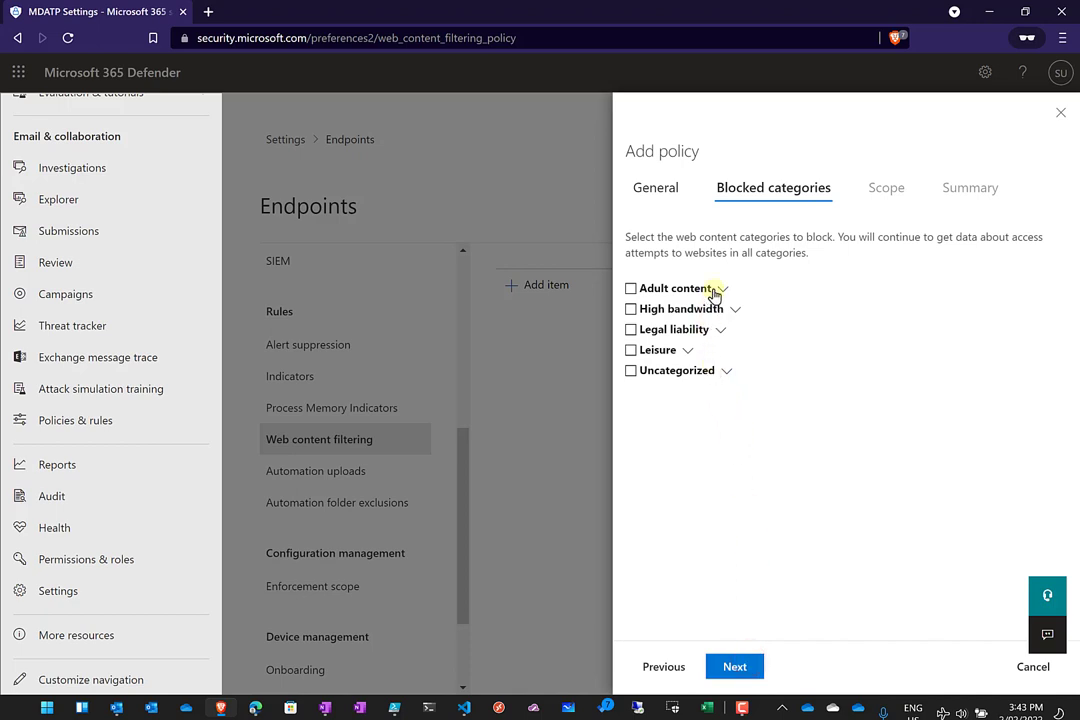
Block Adult content, High bandwidth, Legal liability, Leisure and Uncategorized, expanding Uncategorized and Leisure.
left_click(640, 291)
left_click(631, 309)
left_click(631, 329)
left_click(631, 350)
left_click(631, 371)
left_click(724, 373)
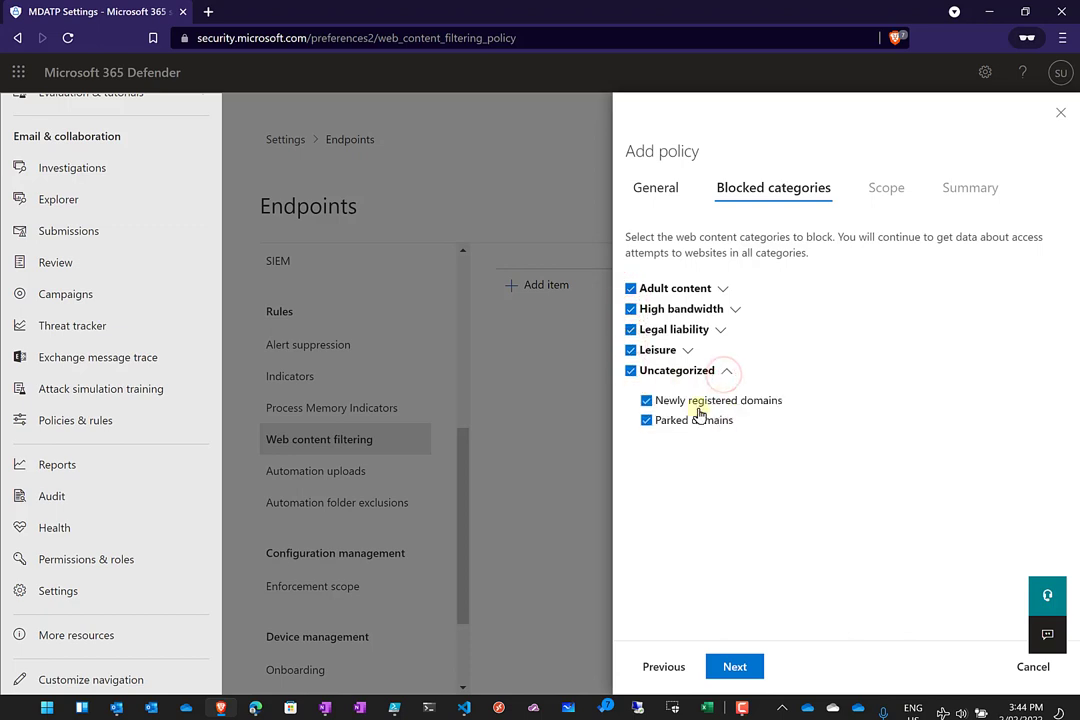
left_click(687, 350)
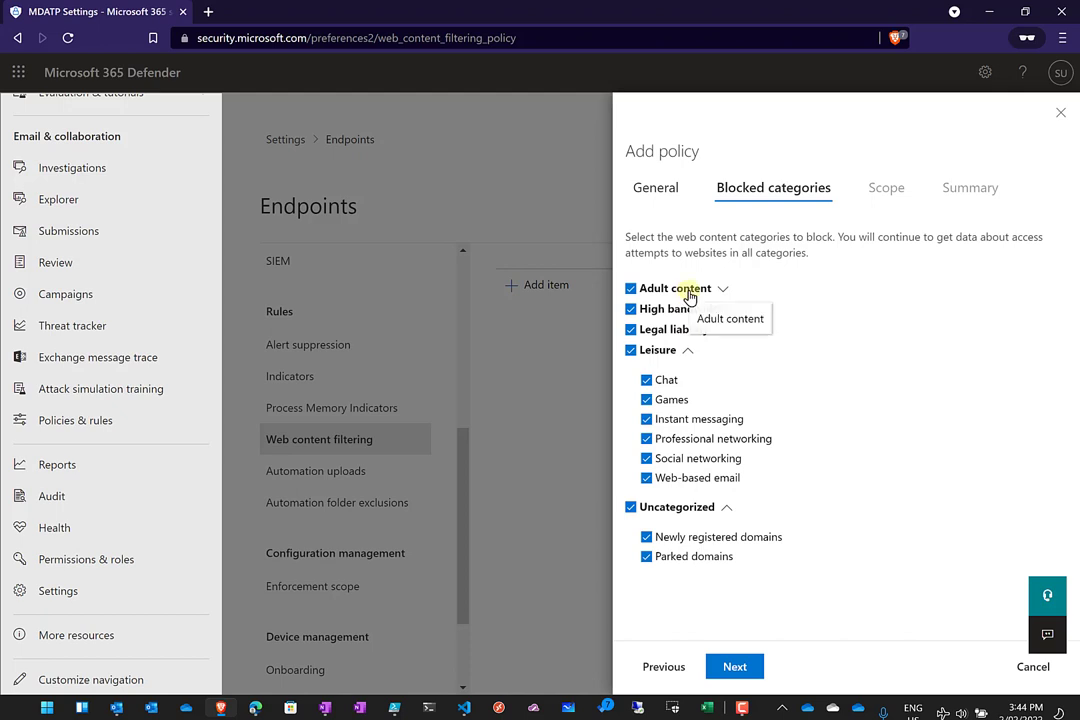
Keep the Default policy's scope at all devices, review its summary, and save it.
left_click(738, 668)
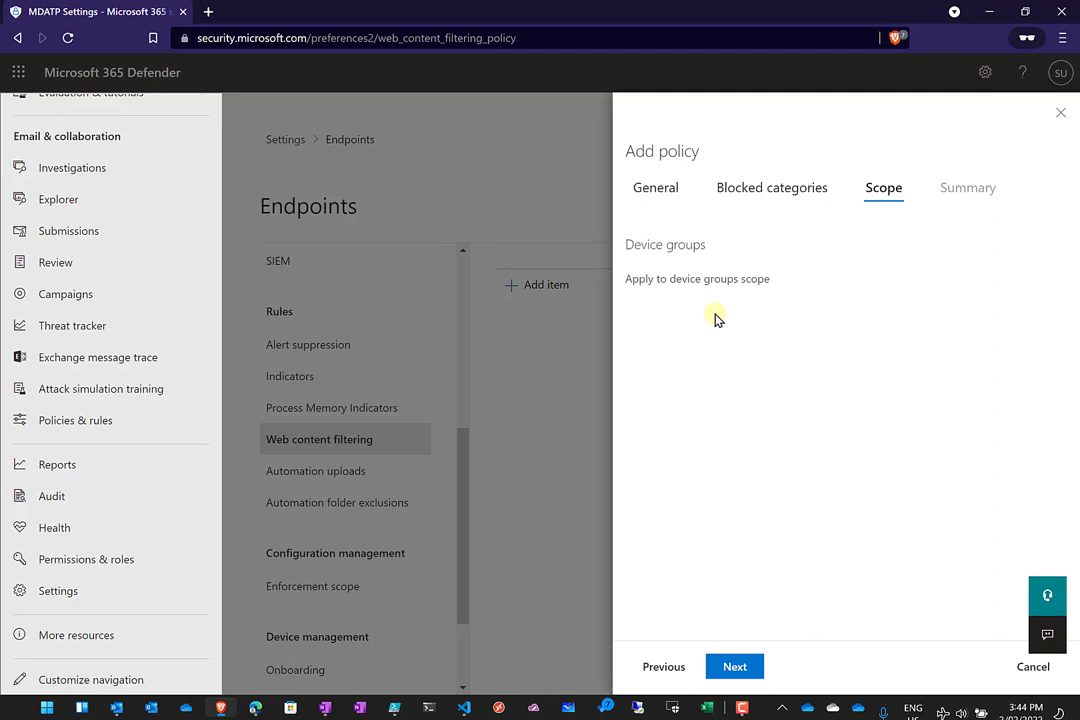
left_click(729, 667)
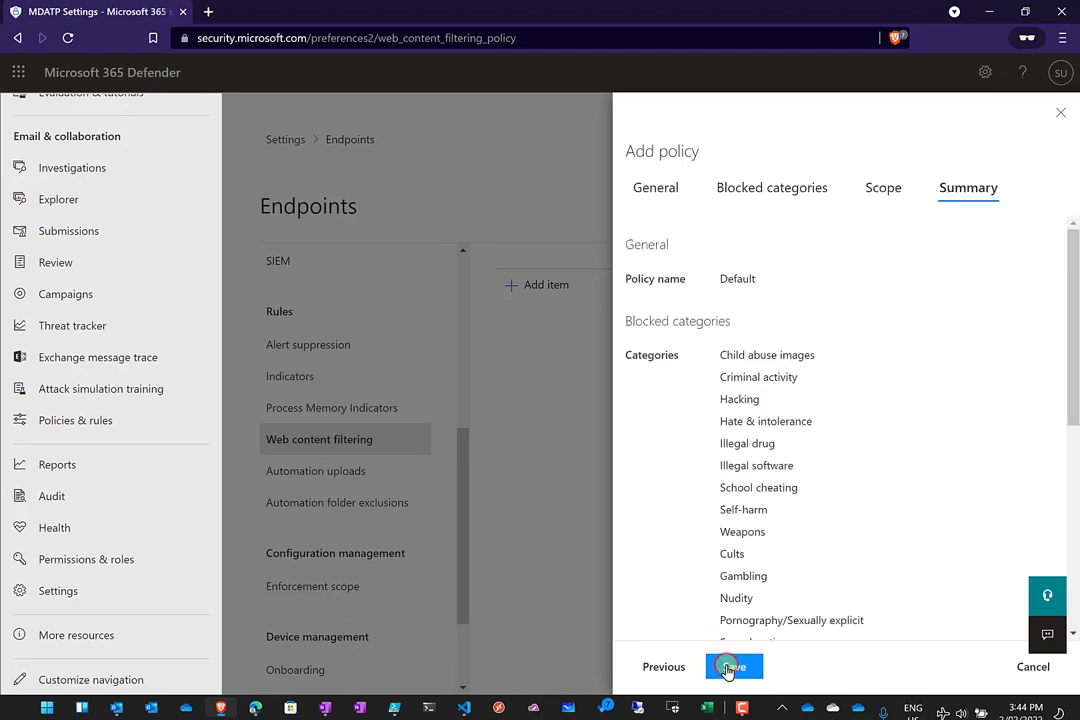
scroll(844, 490, "down", 3)
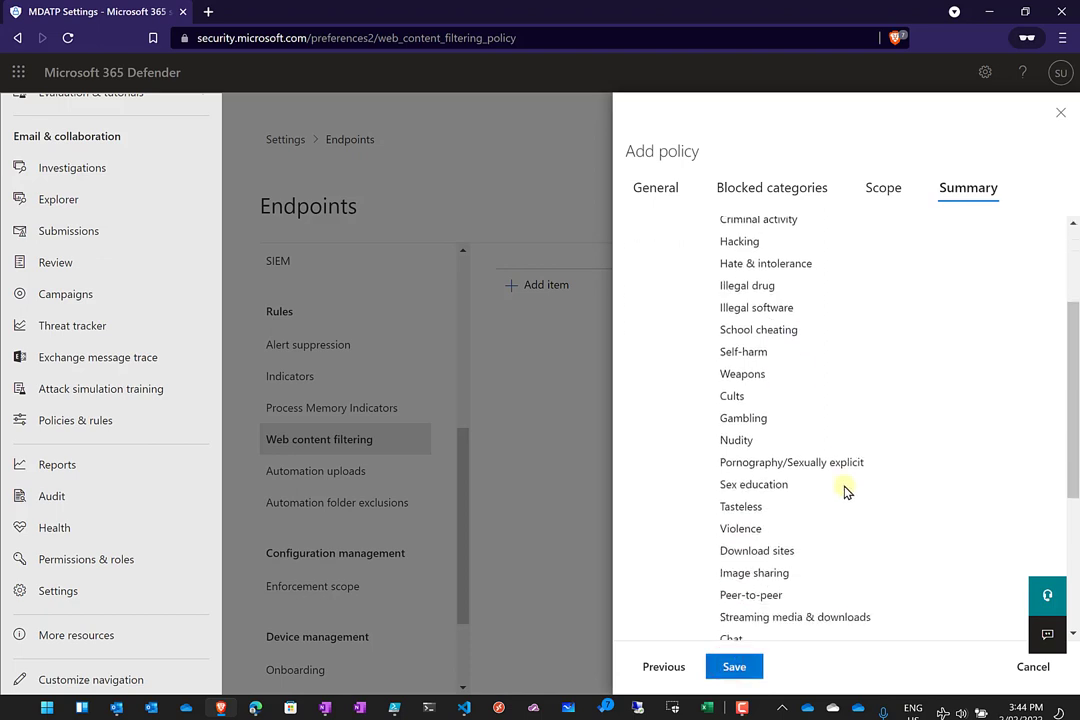
scroll(844, 490, "down", 5)
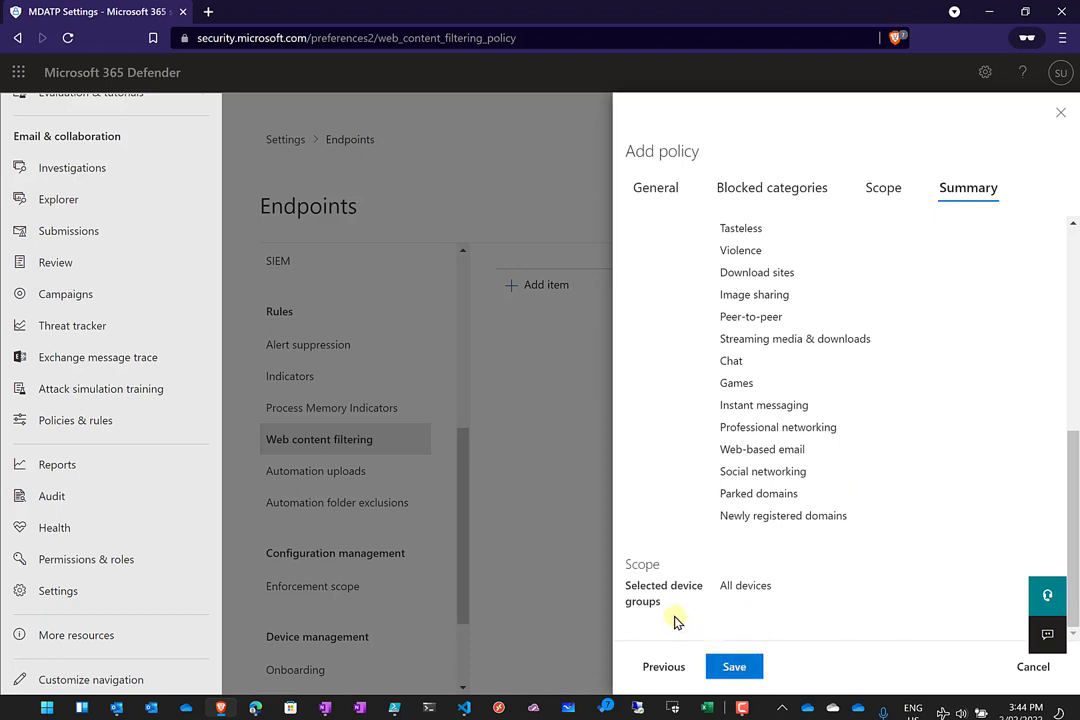
left_click(730, 672)
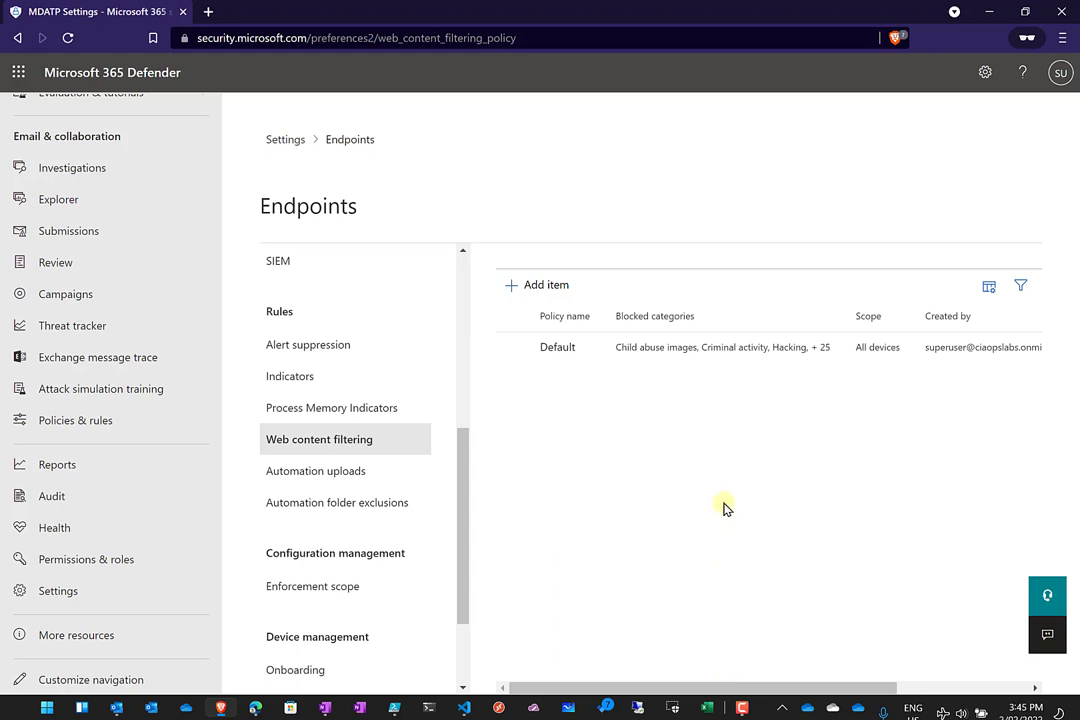
Review the saved Default policy's blocked categories, then close its details pane.
left_click(699, 357)
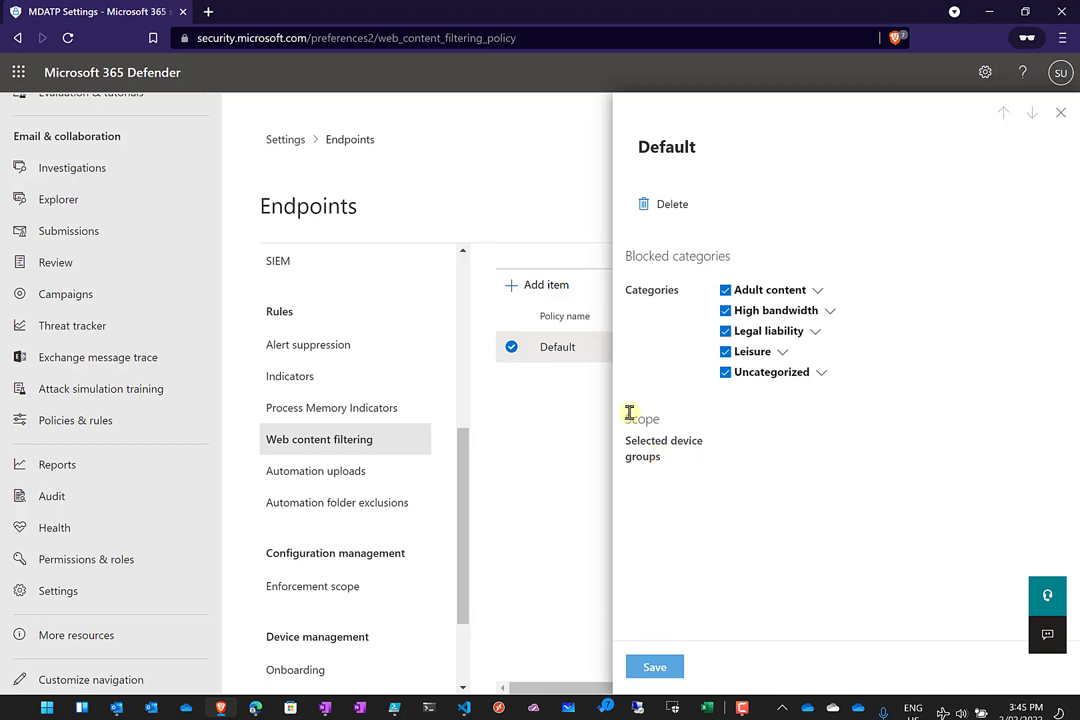
left_click(656, 668)
left_click(1061, 113)
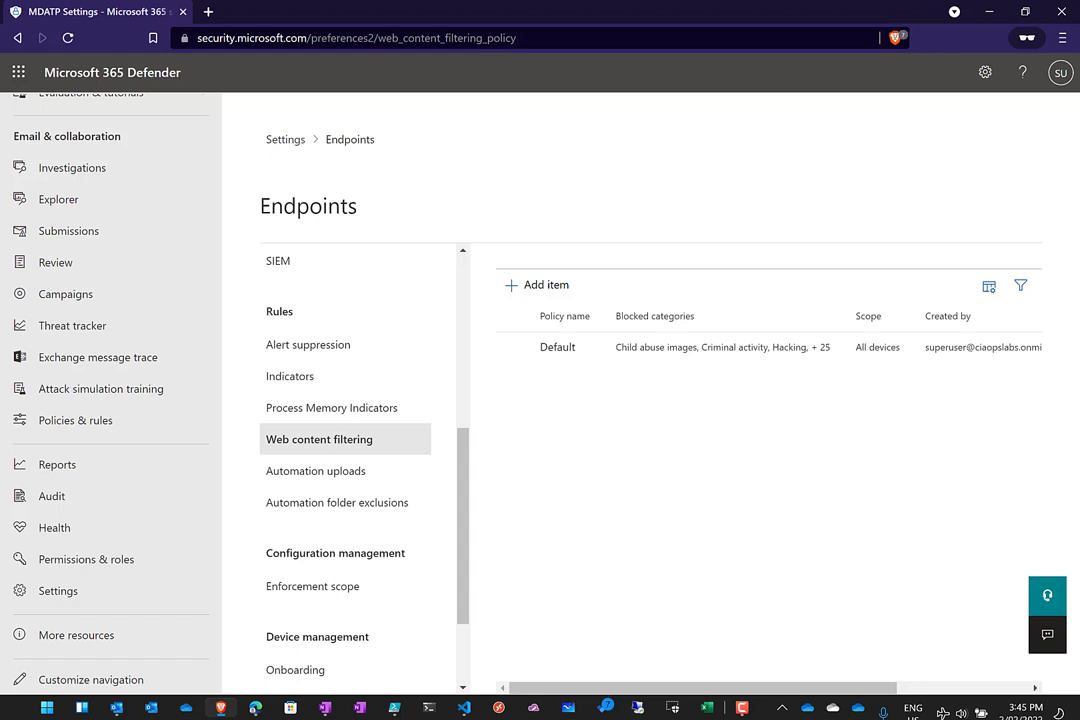
key("alt+Tab")
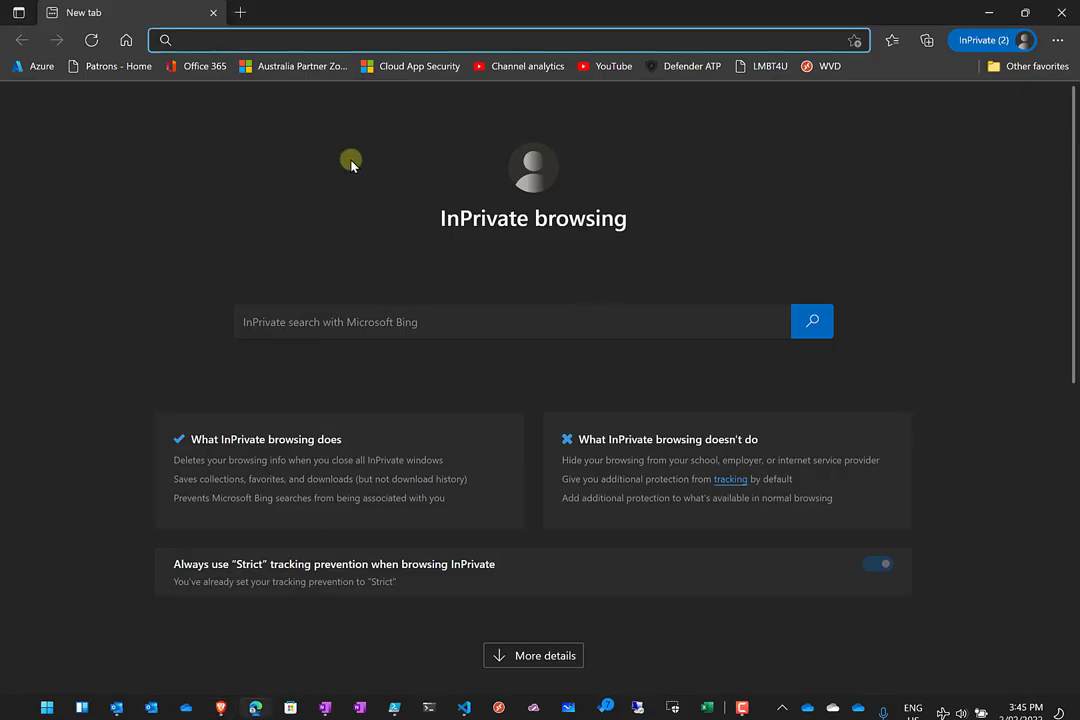
left_click(238, 42)
type("www.gam")
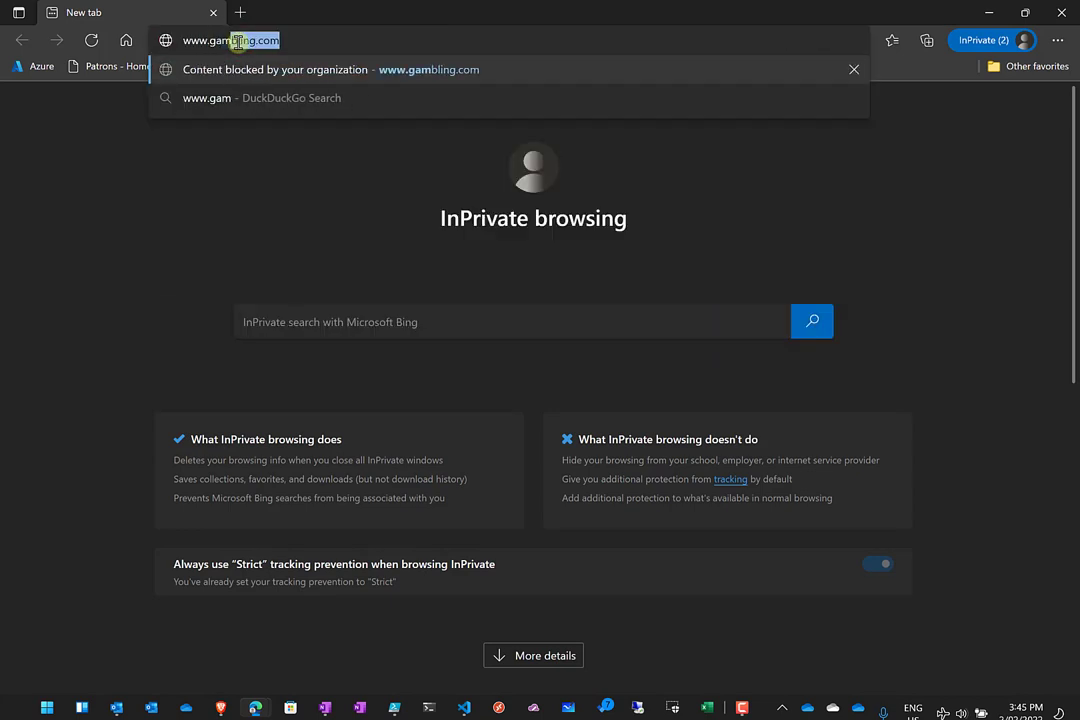
key("Return")
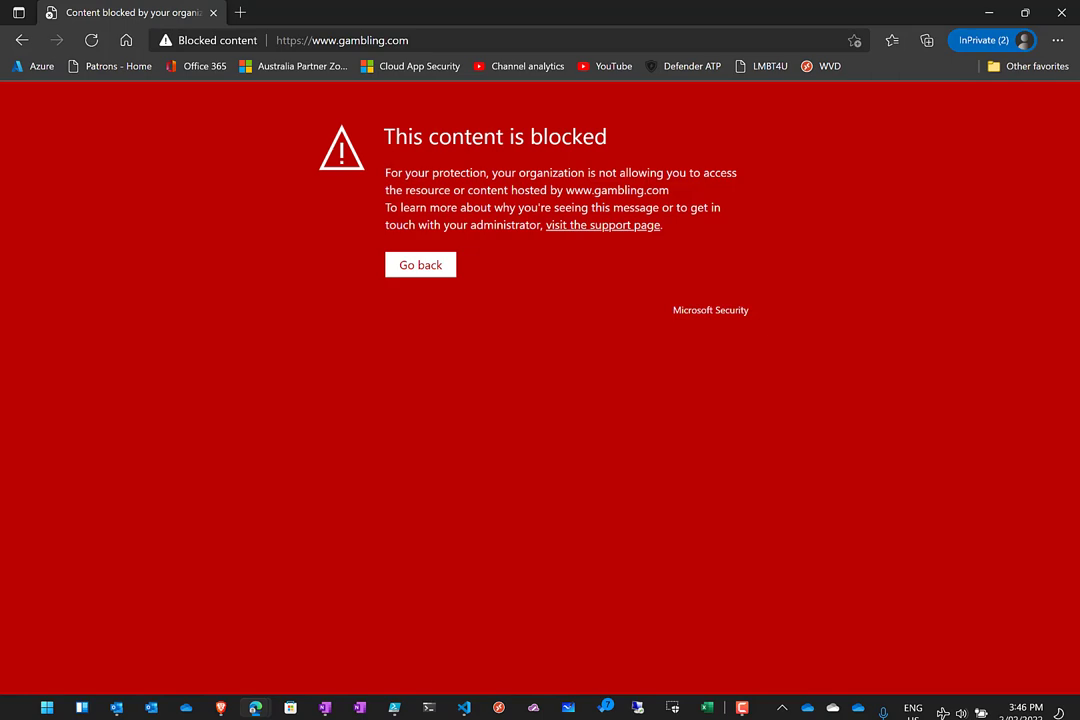
key("alt+Tab")
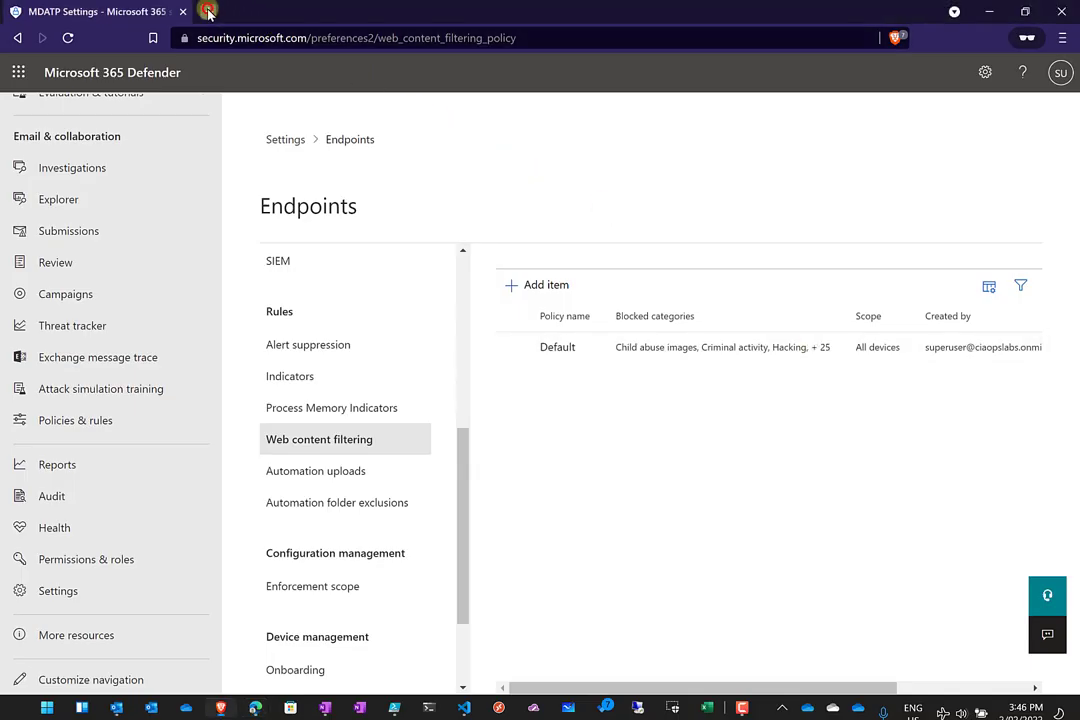
left_click(208, 12)
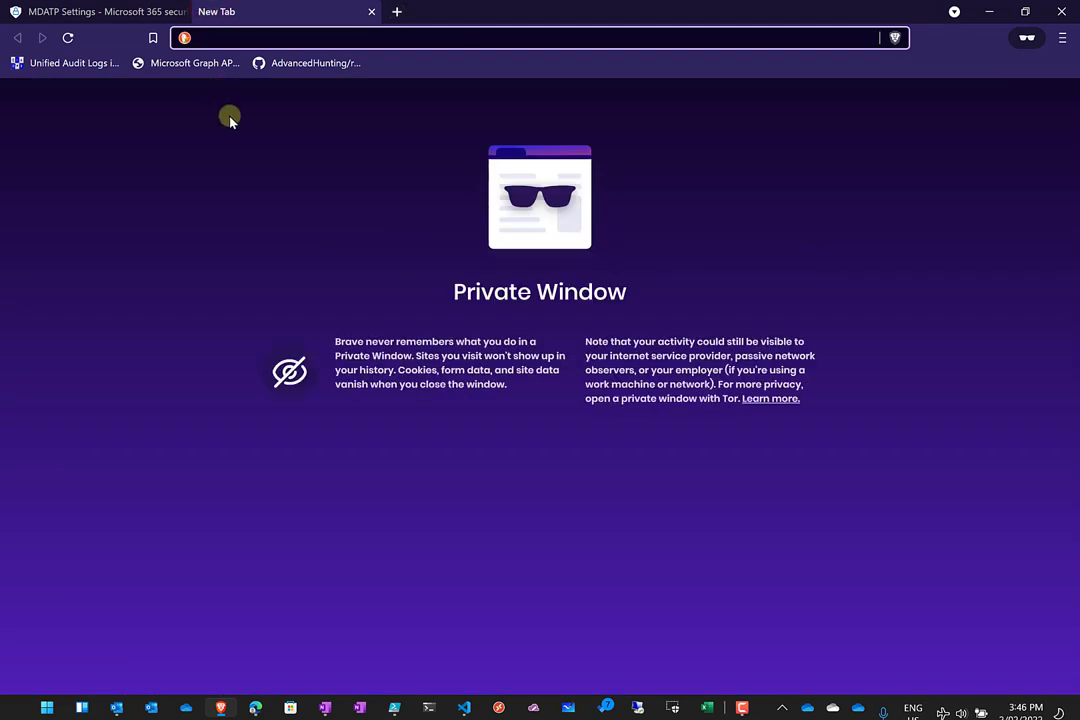
type("ww")
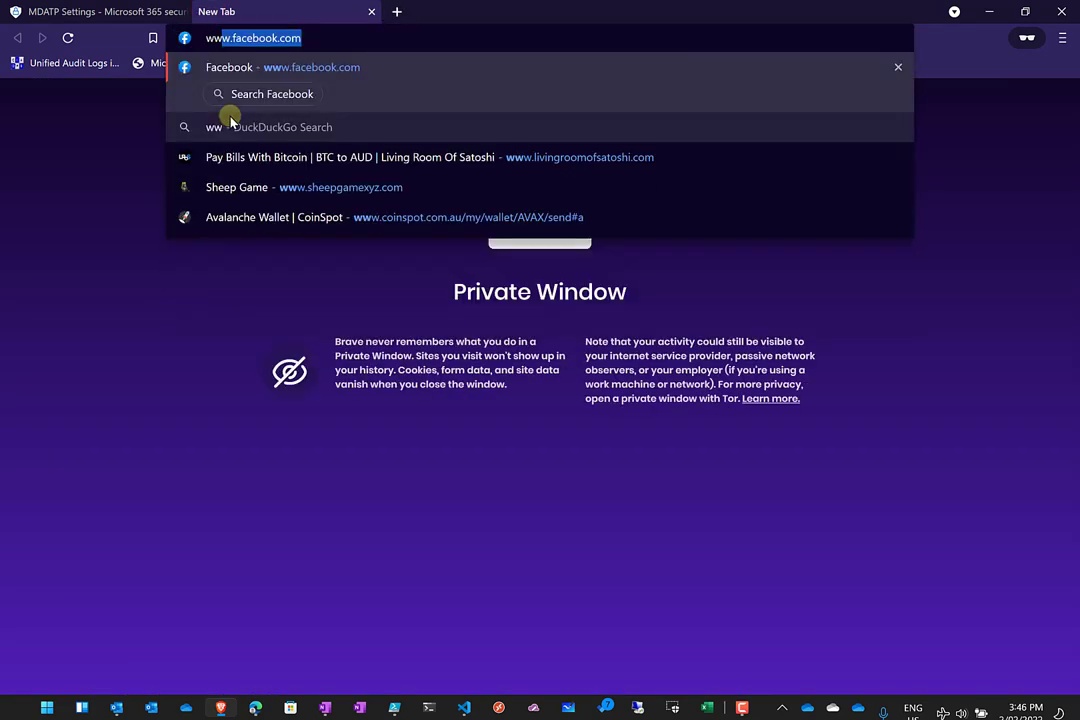
type("w.g")
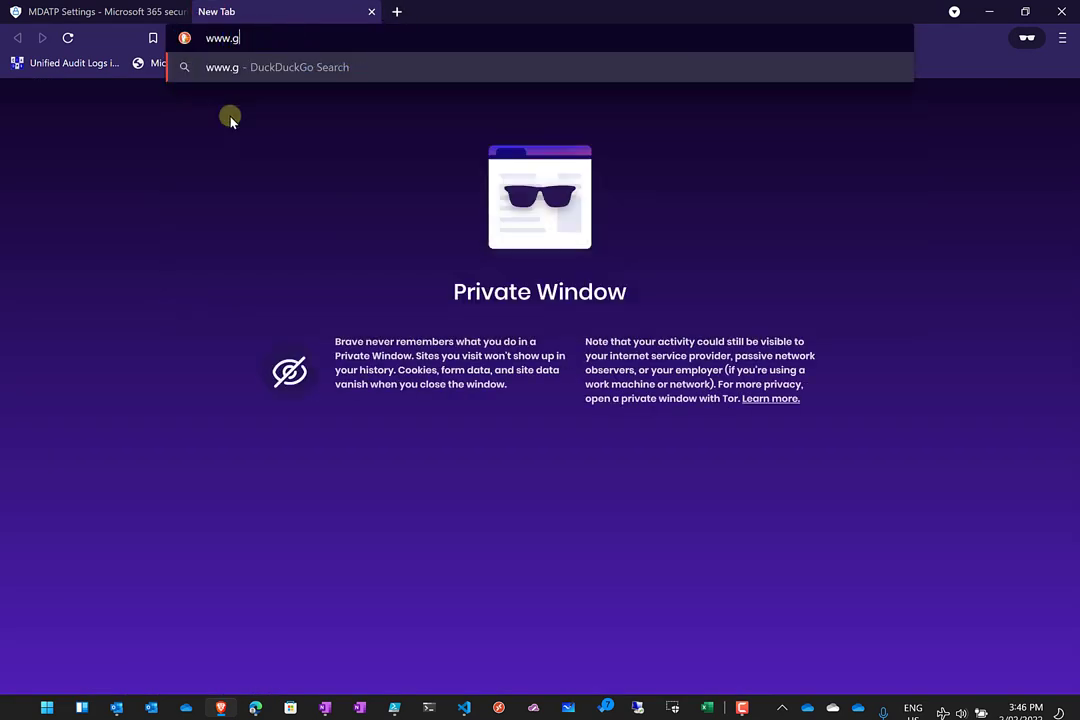
type("ambl")
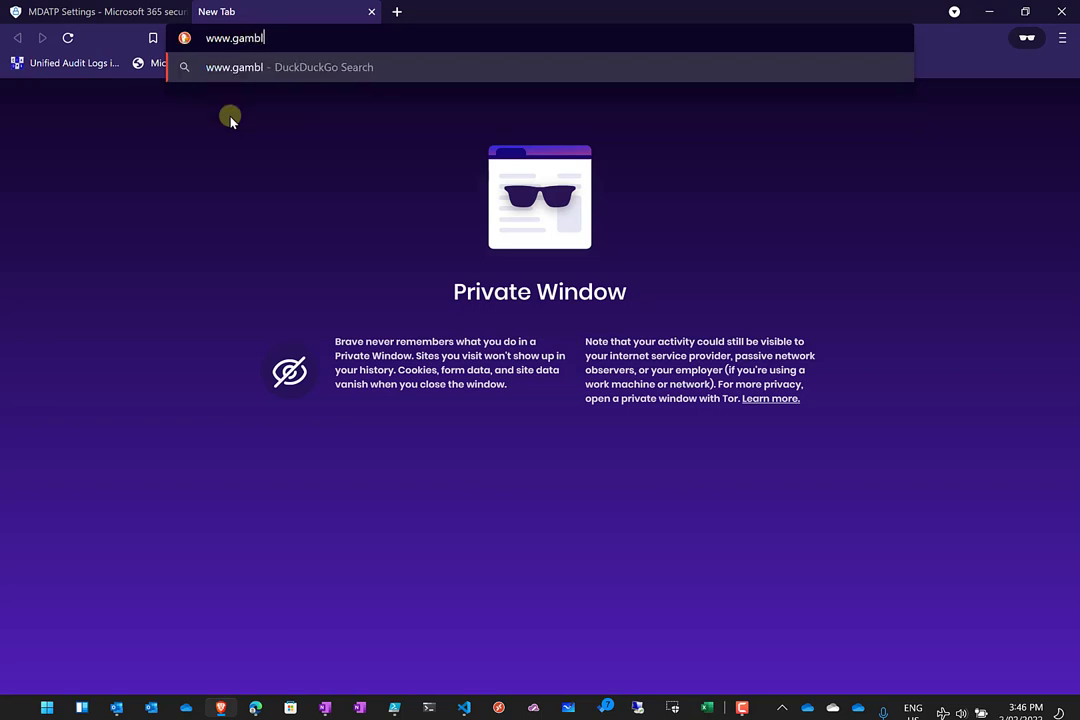
type("ing.com")
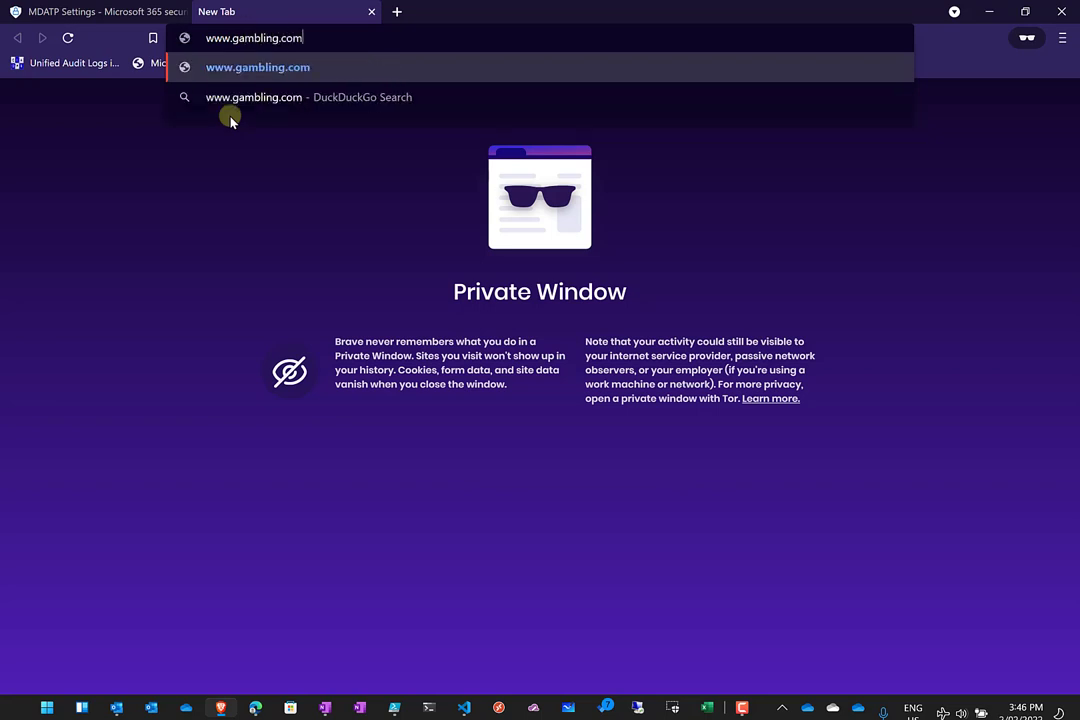
key("Return")
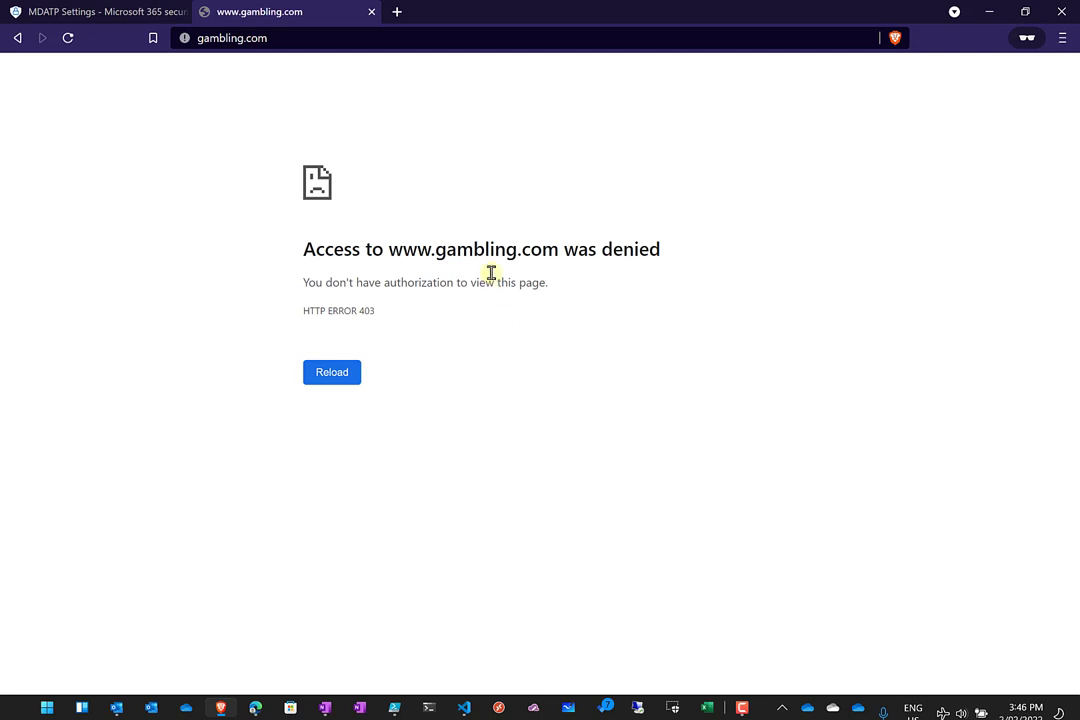
Go to Endpoints > Indicators and view the URLs/Domains list with youtube.com and twitter.com blocked.
left_click(105, 11)
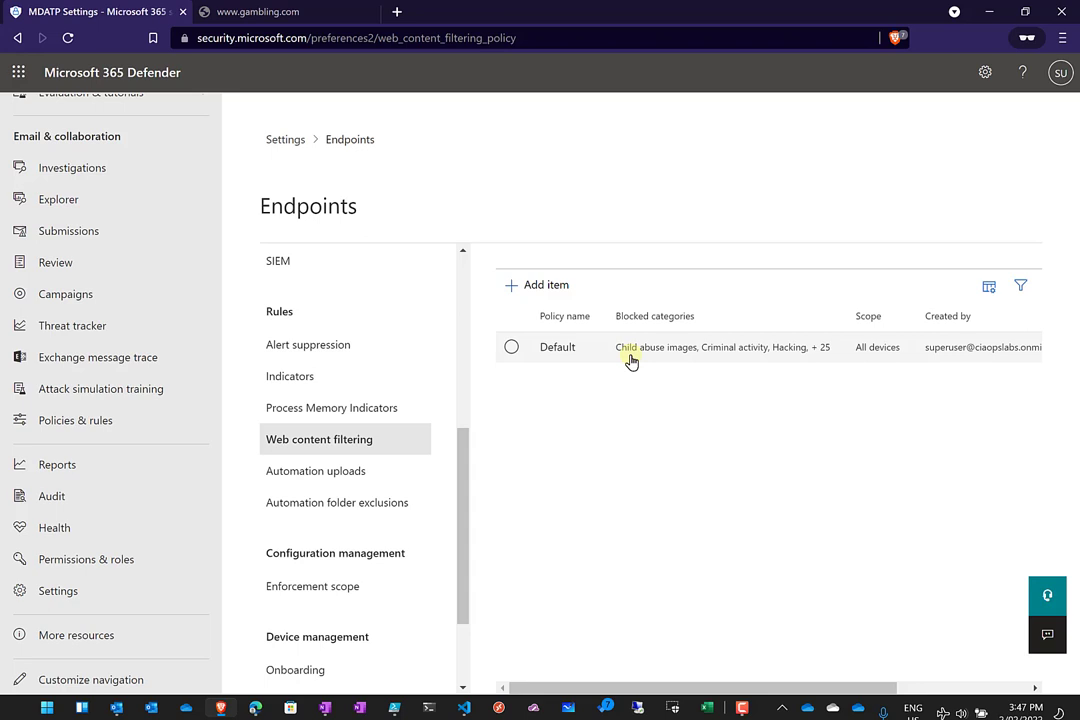
left_click(303, 377)
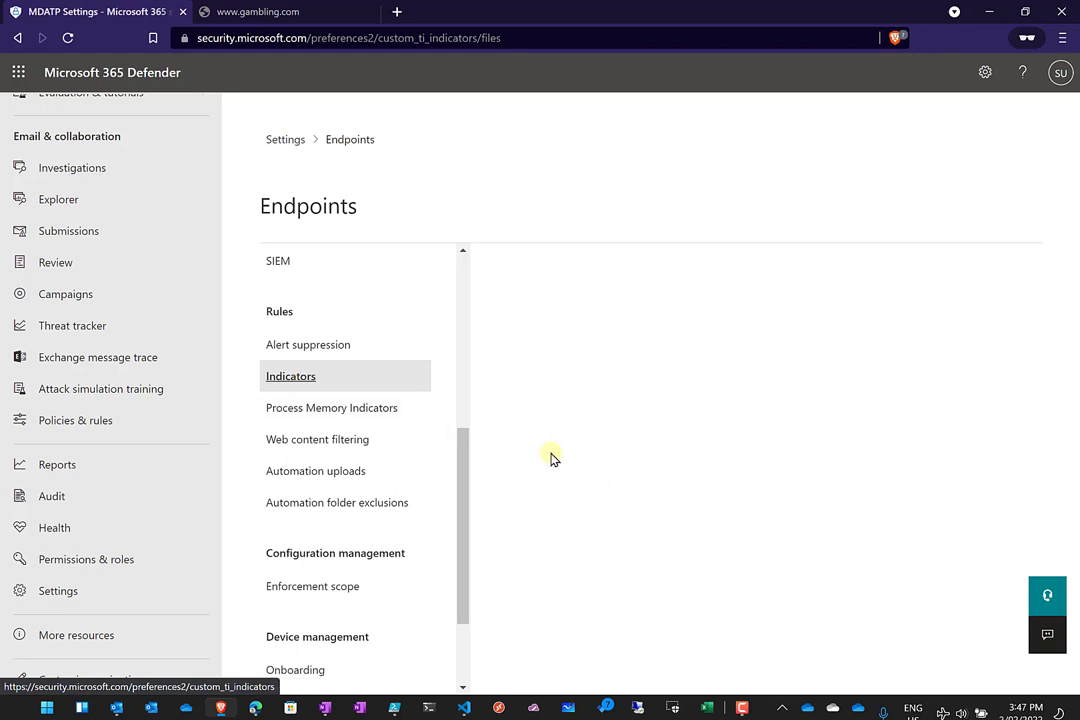
left_click(297, 344)
left_click(301, 379)
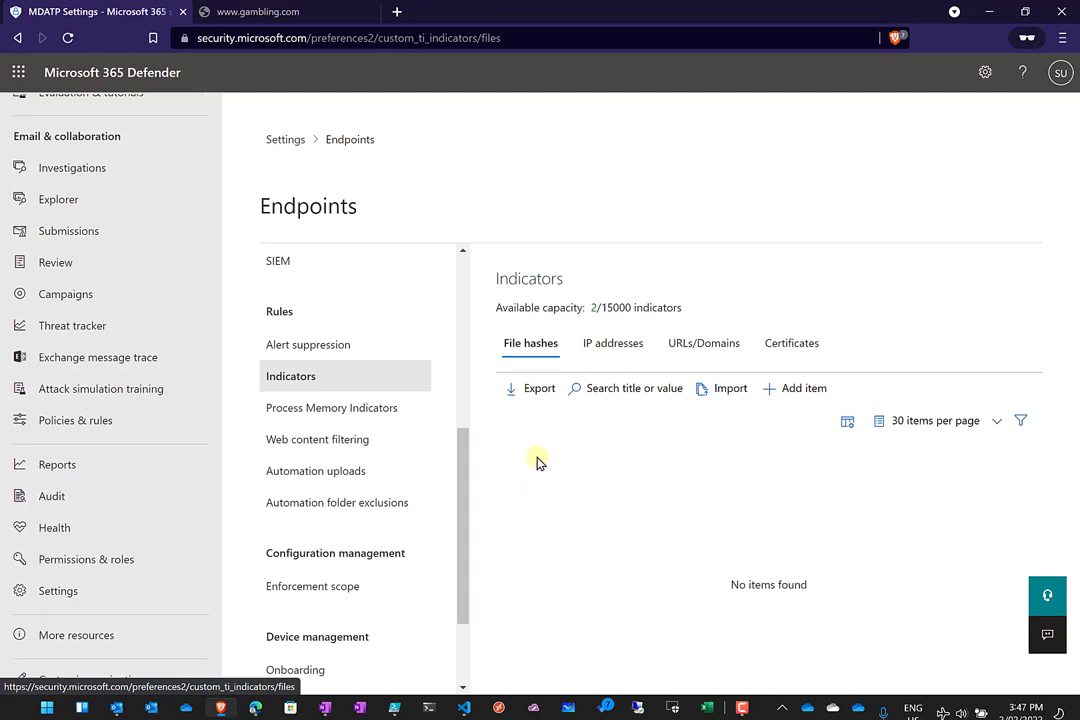
left_click(608, 346)
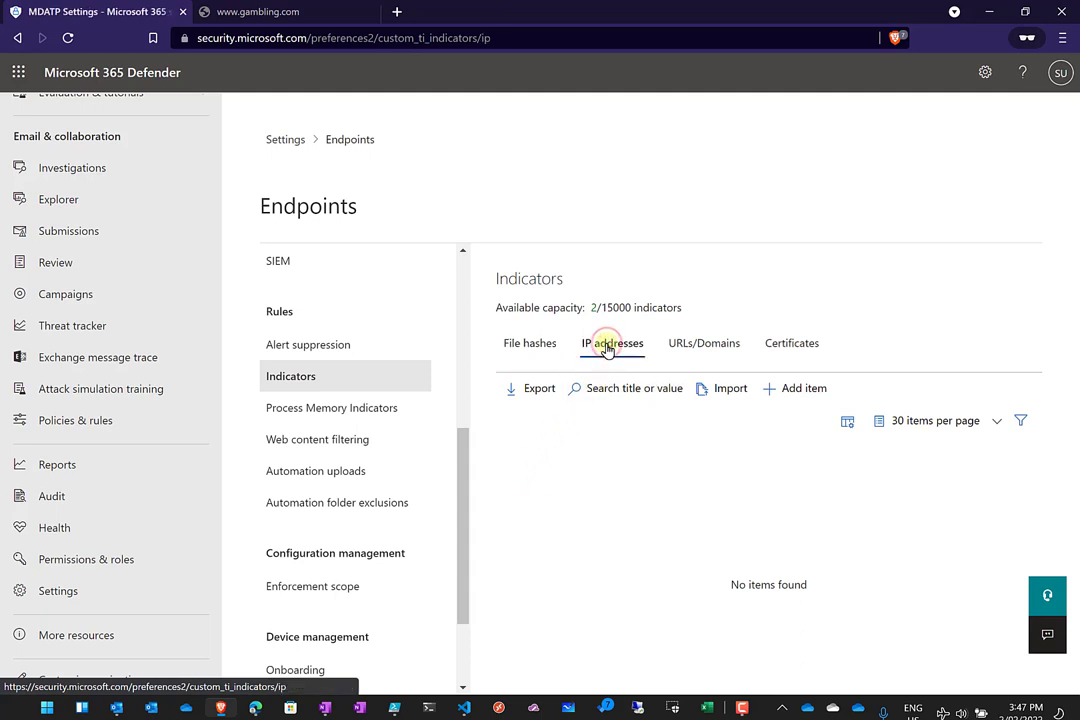
left_click(697, 346)
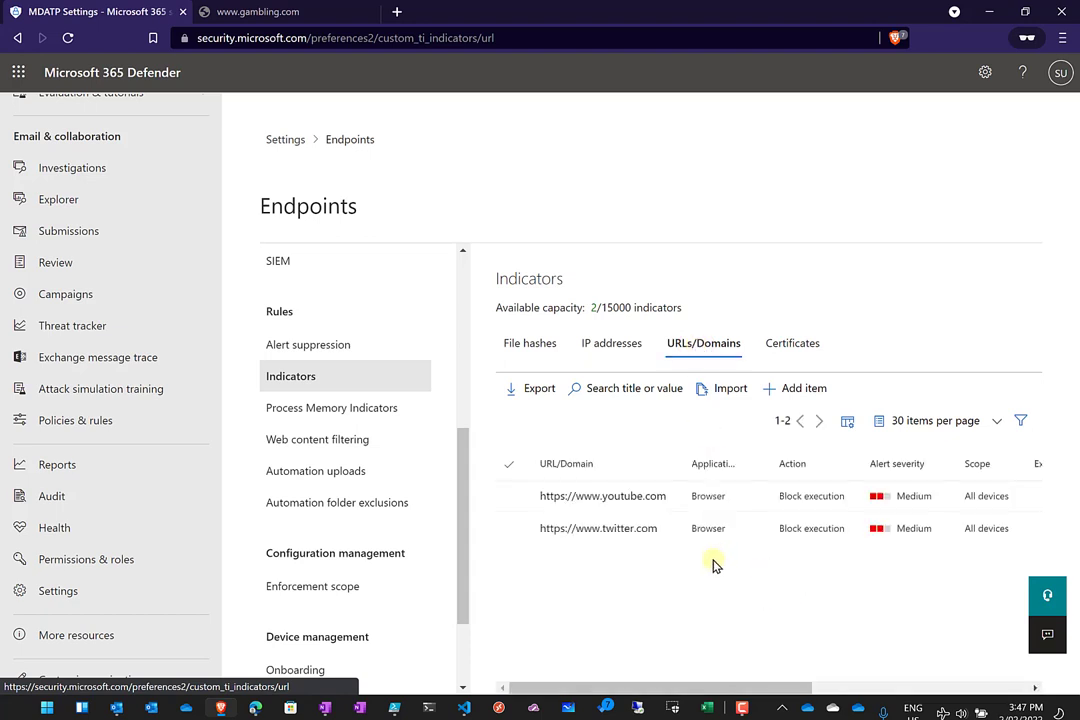
left_click(643, 503)
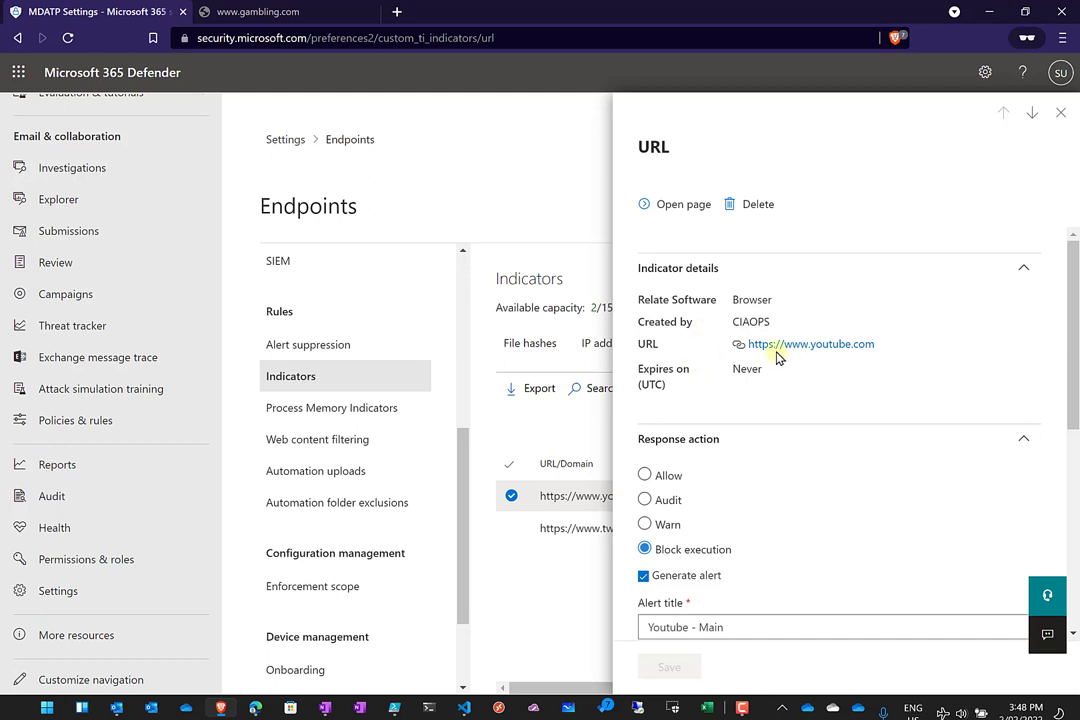
scroll(743, 500, "down", 3)
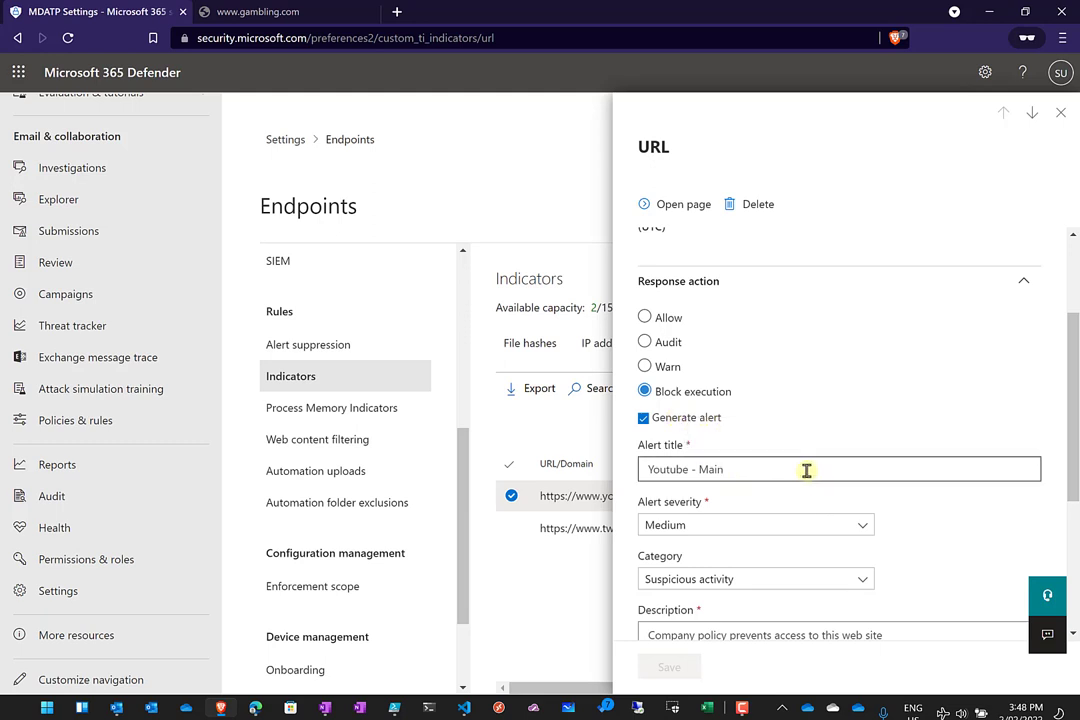
scroll(806, 470, "down", 1)
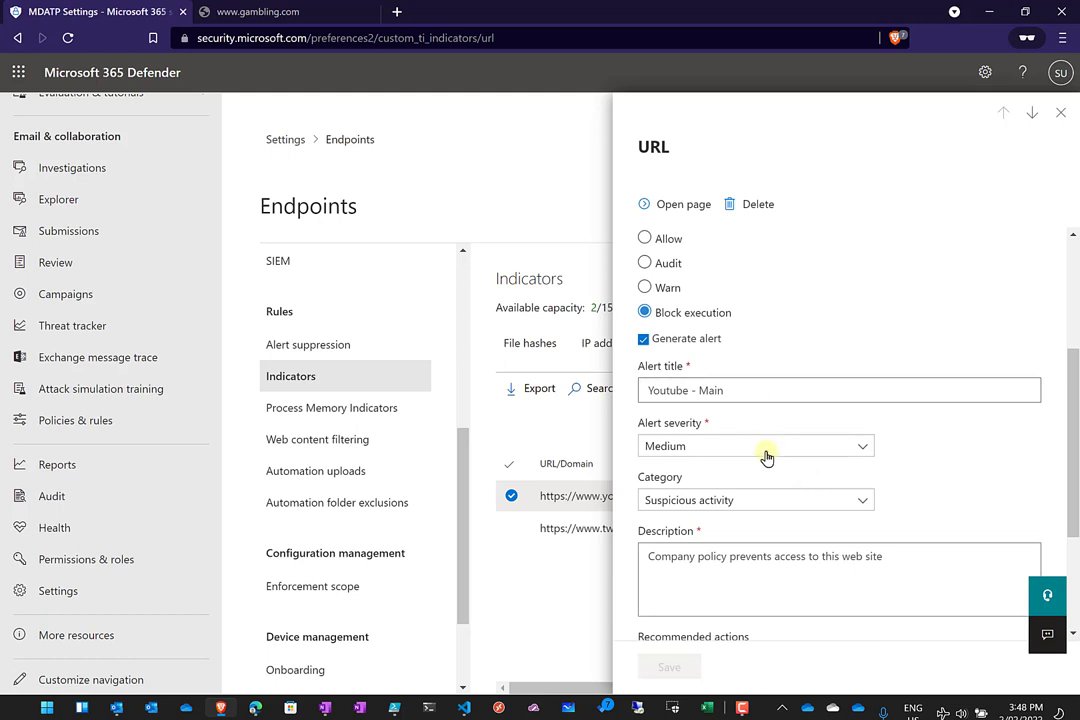
left_click(763, 505)
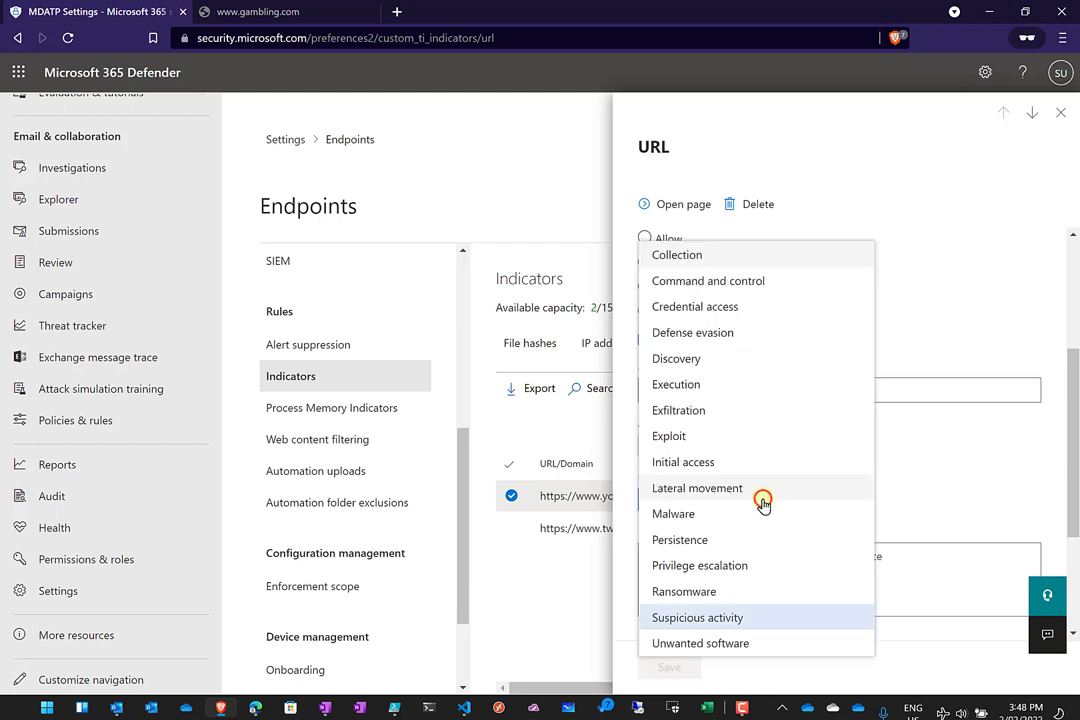
left_click(927, 492)
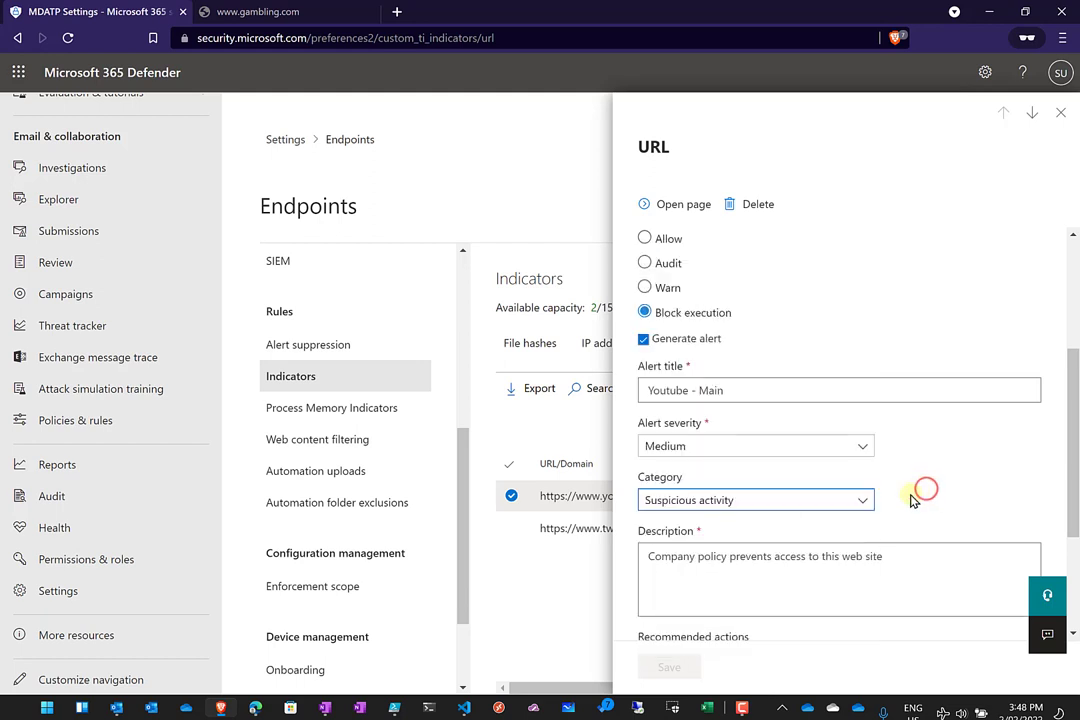
scroll(915, 496, "down", 2)
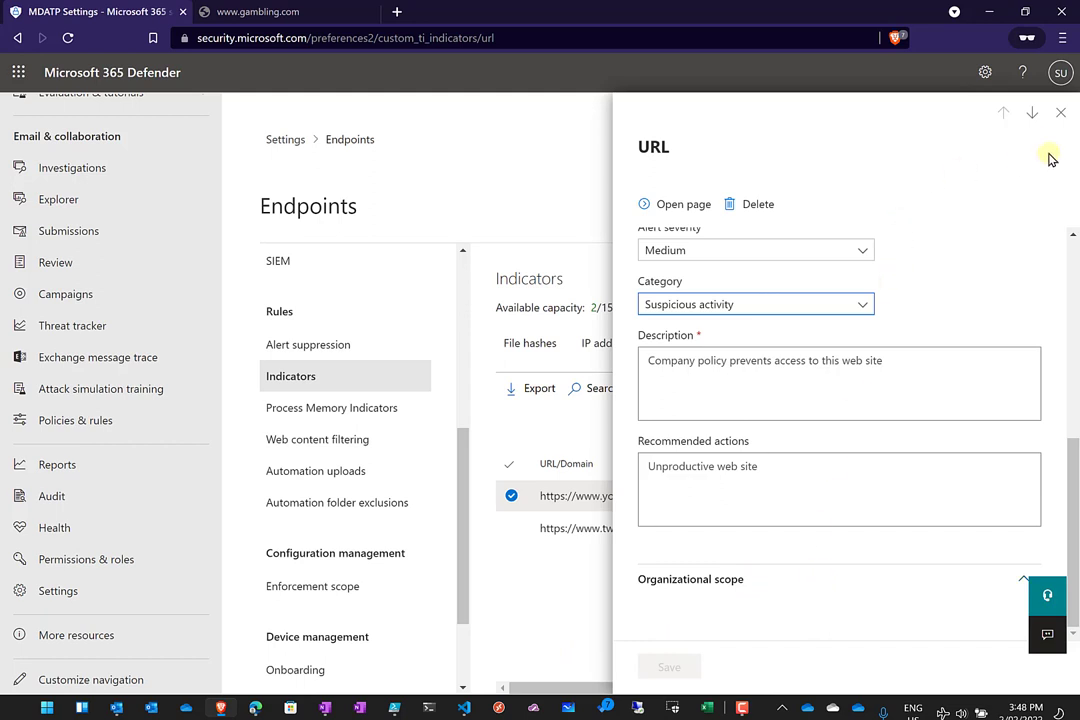
left_click(1063, 116)
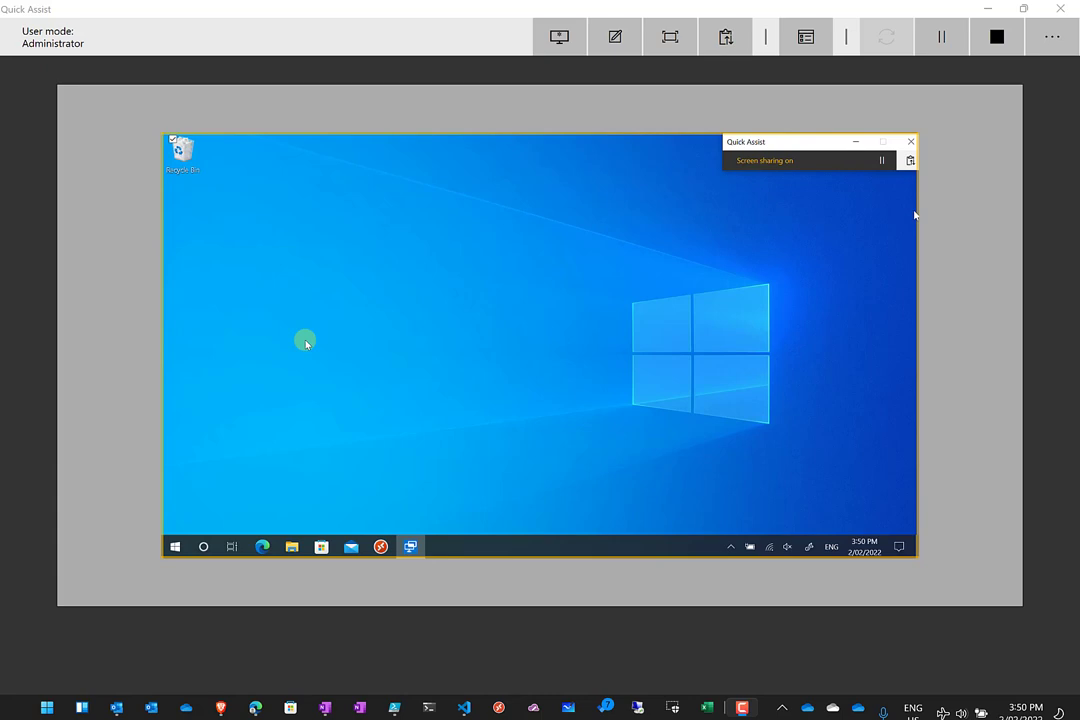
left_click(264, 548)
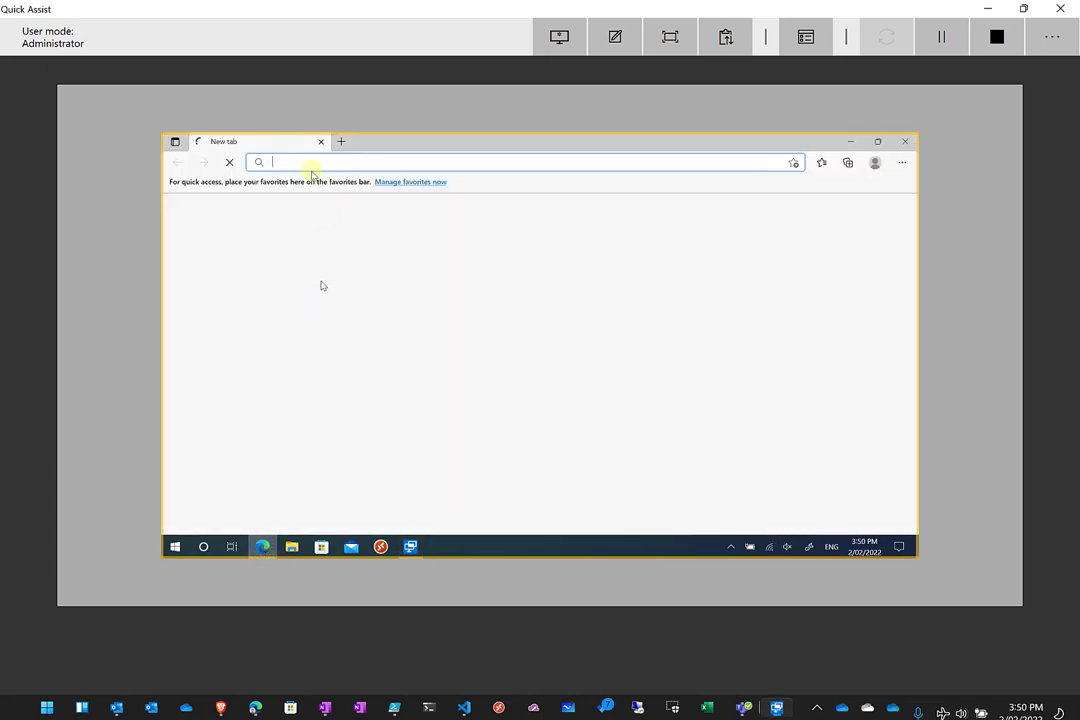
left_click(304, 162)
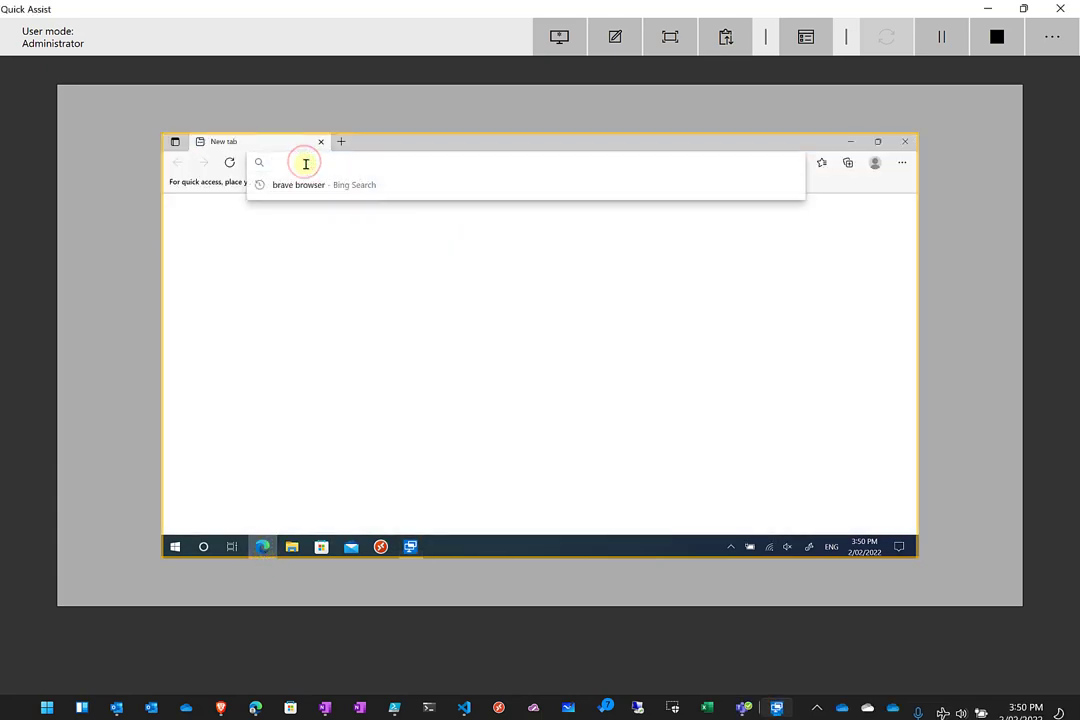
type("www")
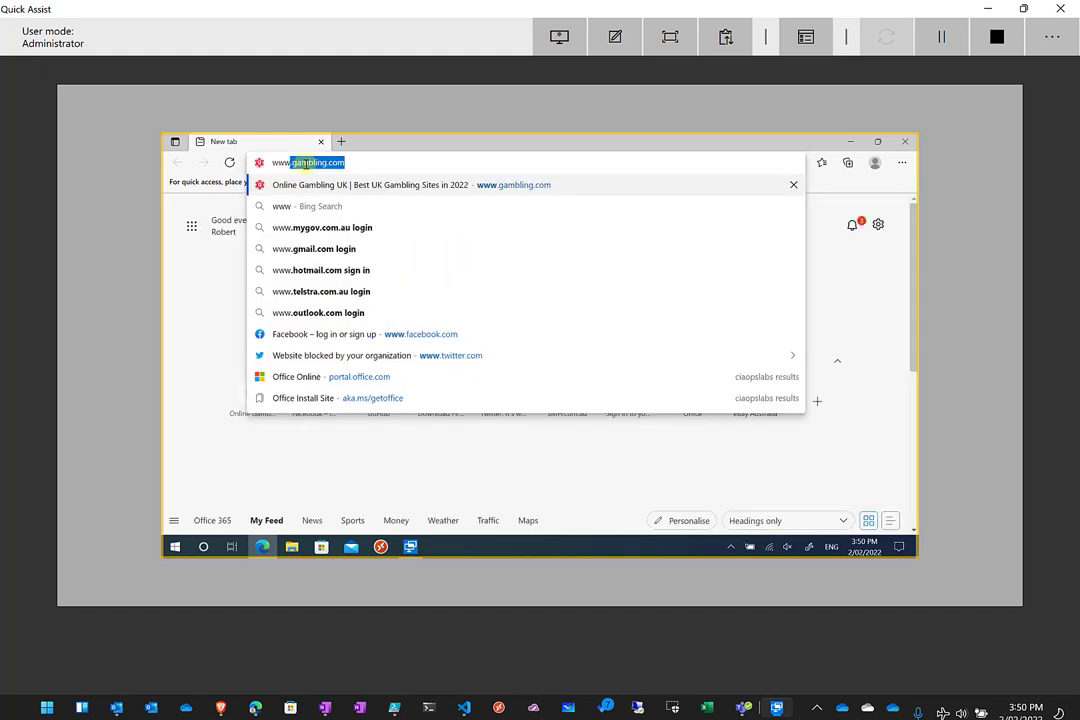
type(".yo")
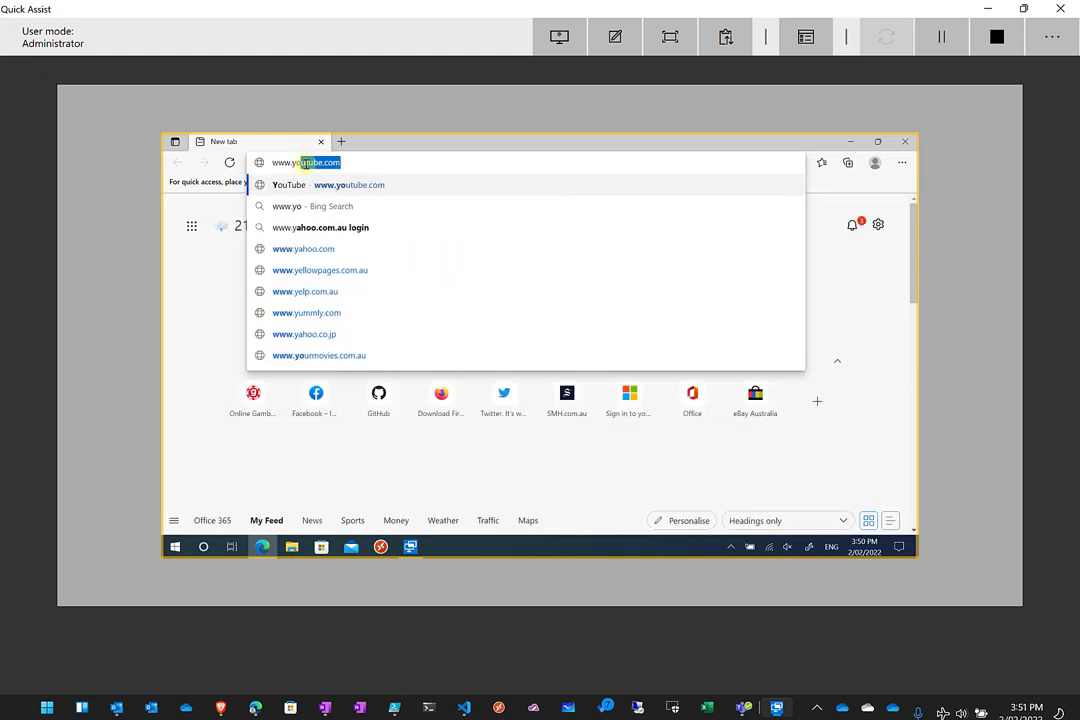
type("utube")
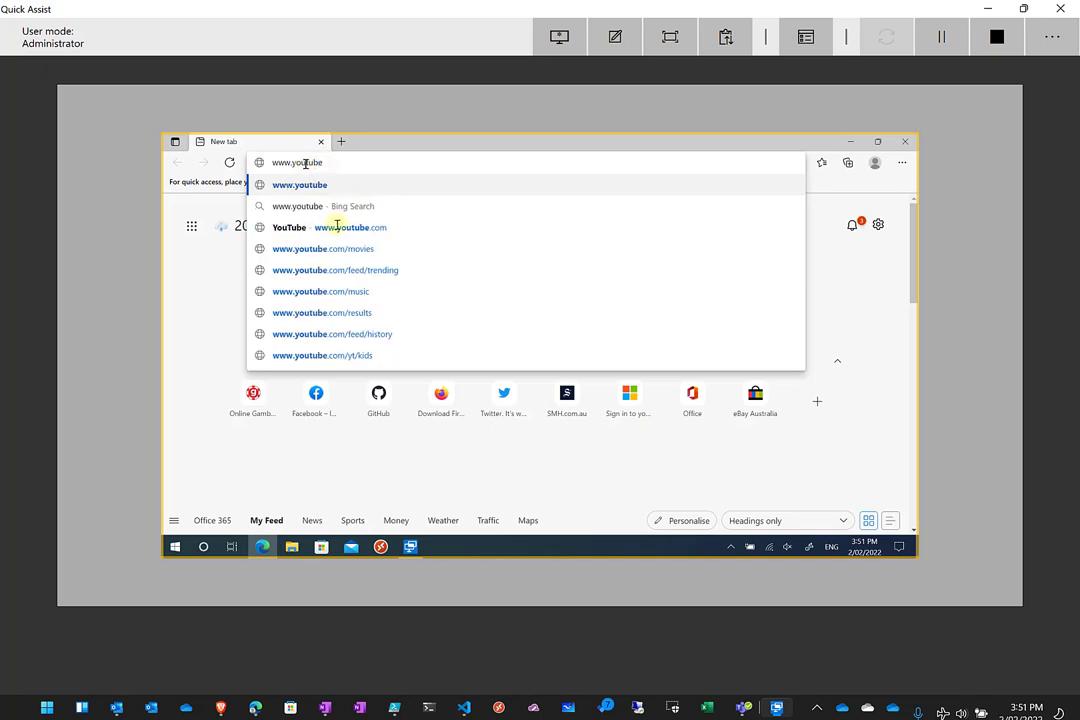
type(".com")
key("Return")
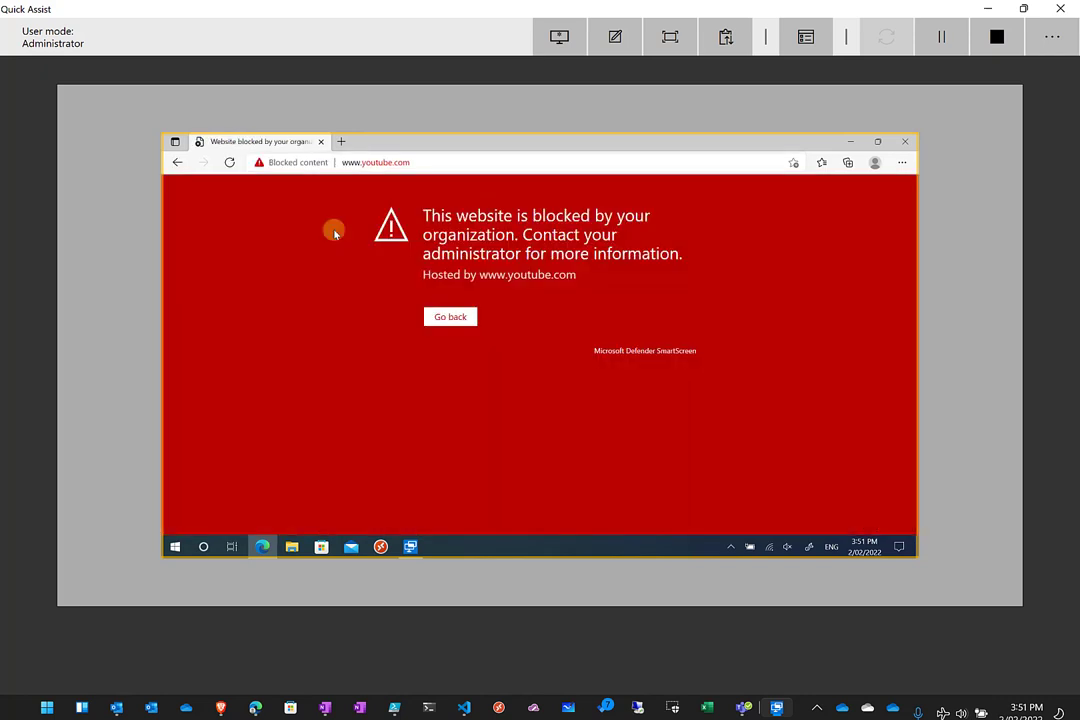
left_click(262, 547)
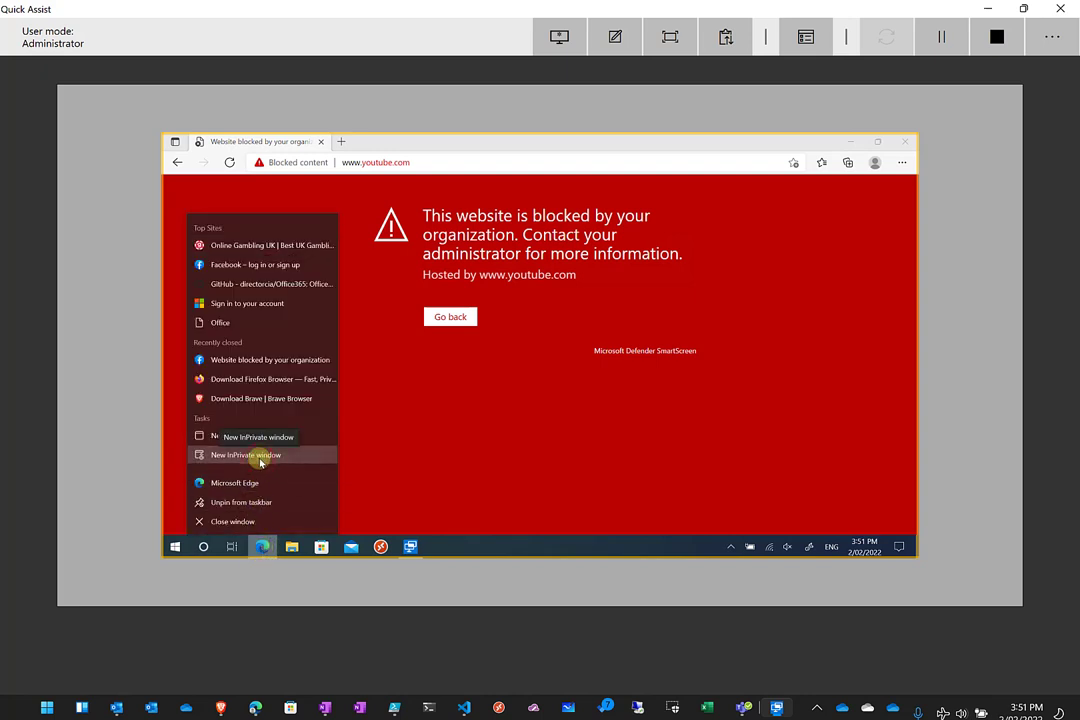
left_click(258, 457)
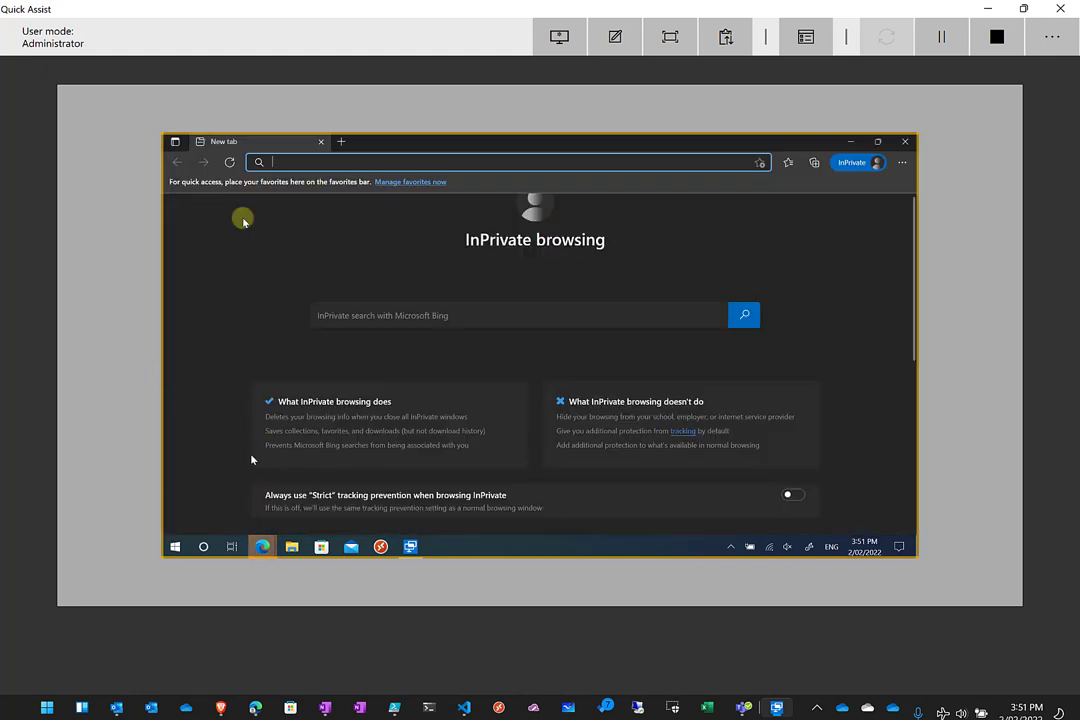
type("htt")
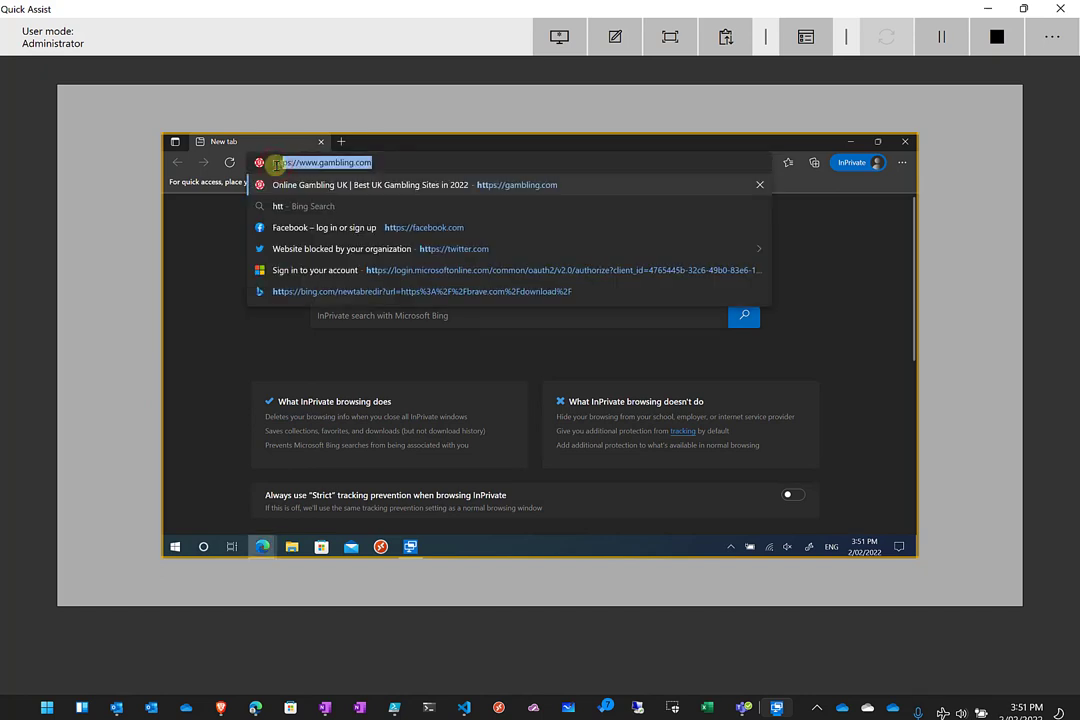
type("ps://ww")
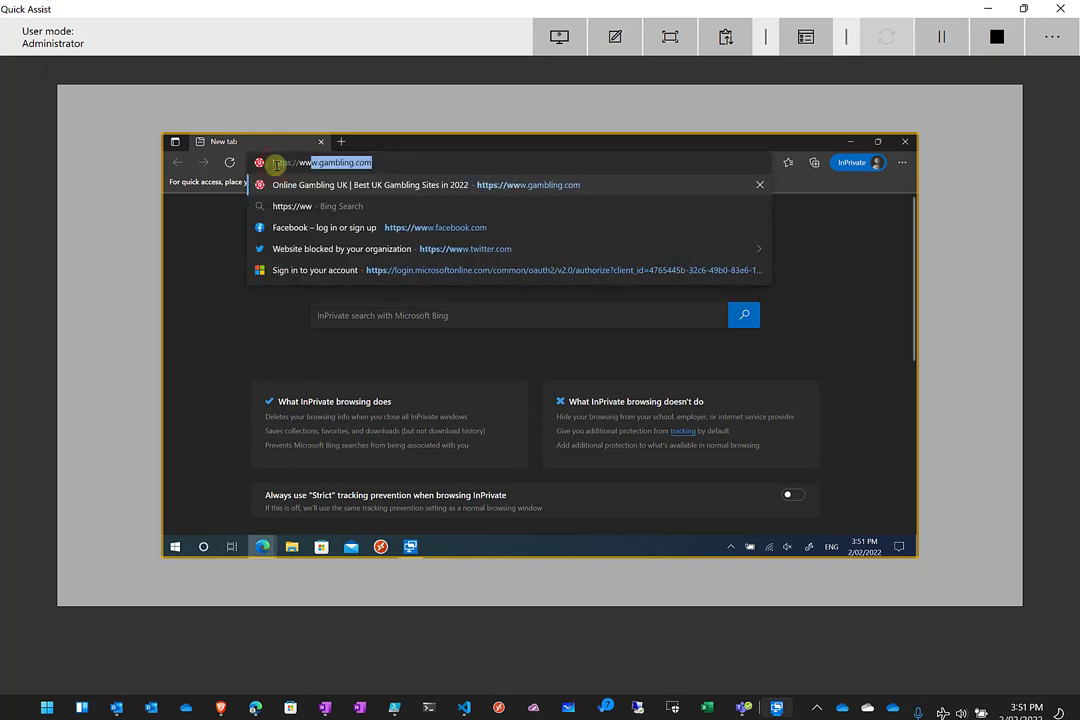
type("w.")
key("BackSpace")
type("w.yout")
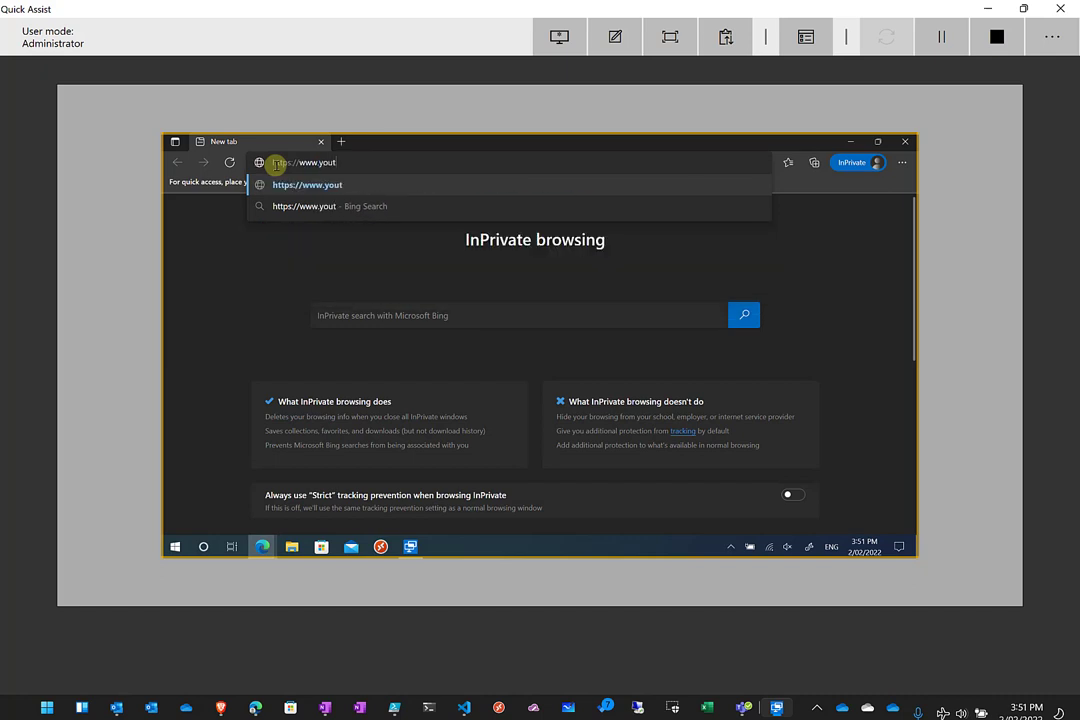
type("ube.com")
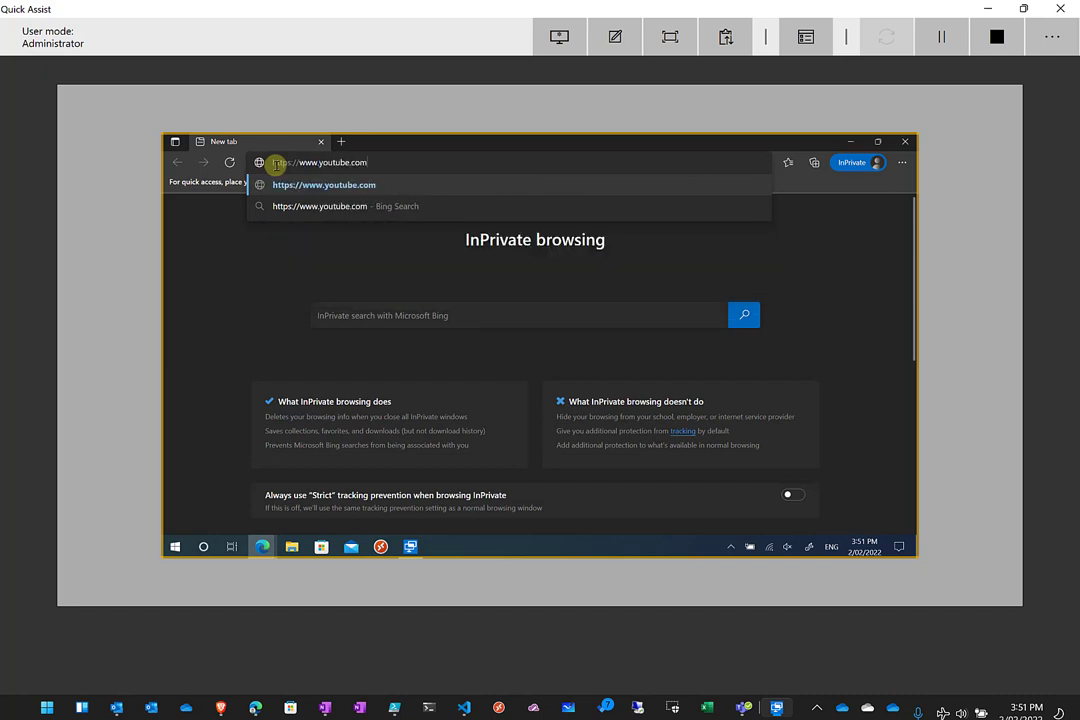
key("Return")
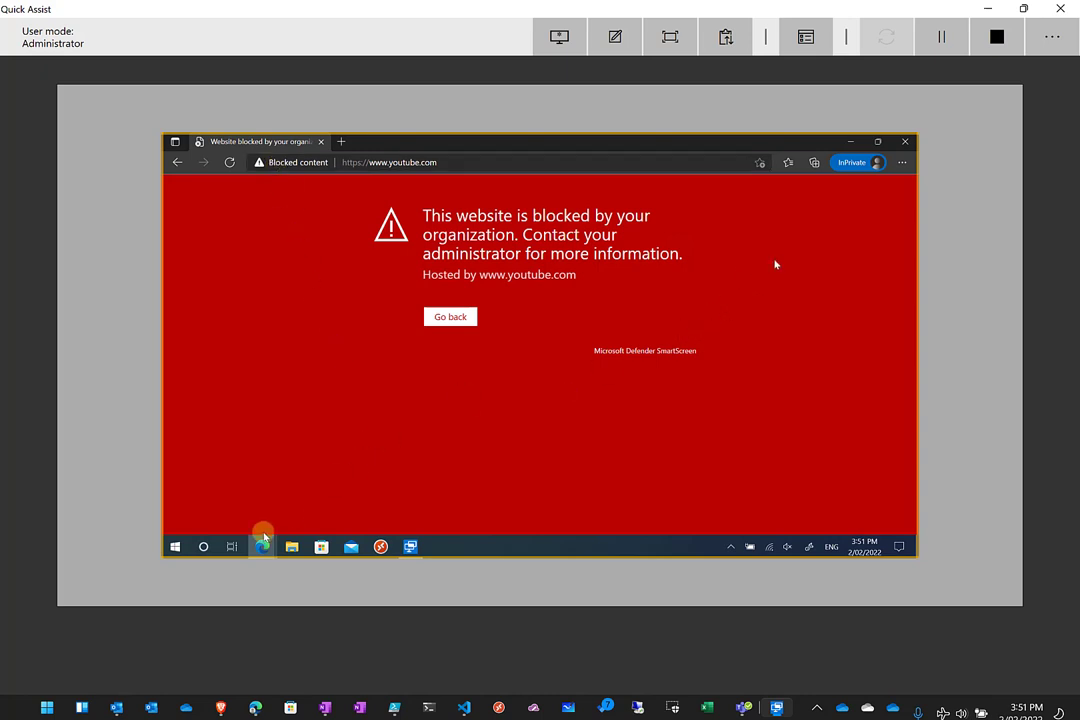
Launch Firefox on the remote PC via Start search 'fire' and dismiss the default-browser prompt.
left_click(176, 547)
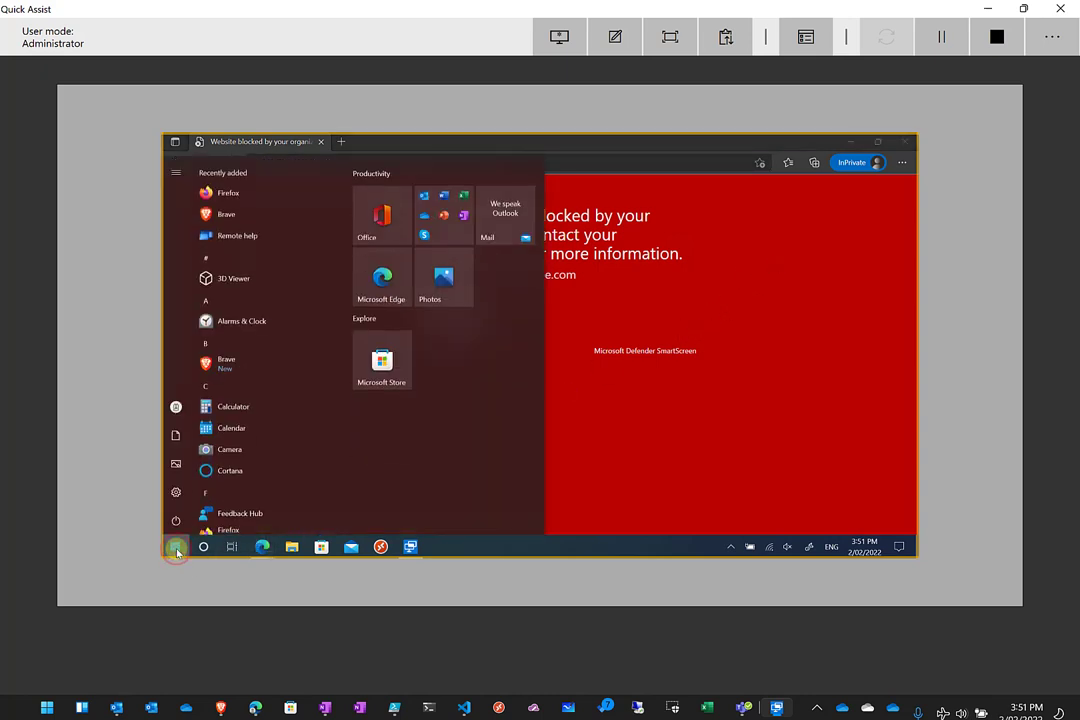
type("fire")
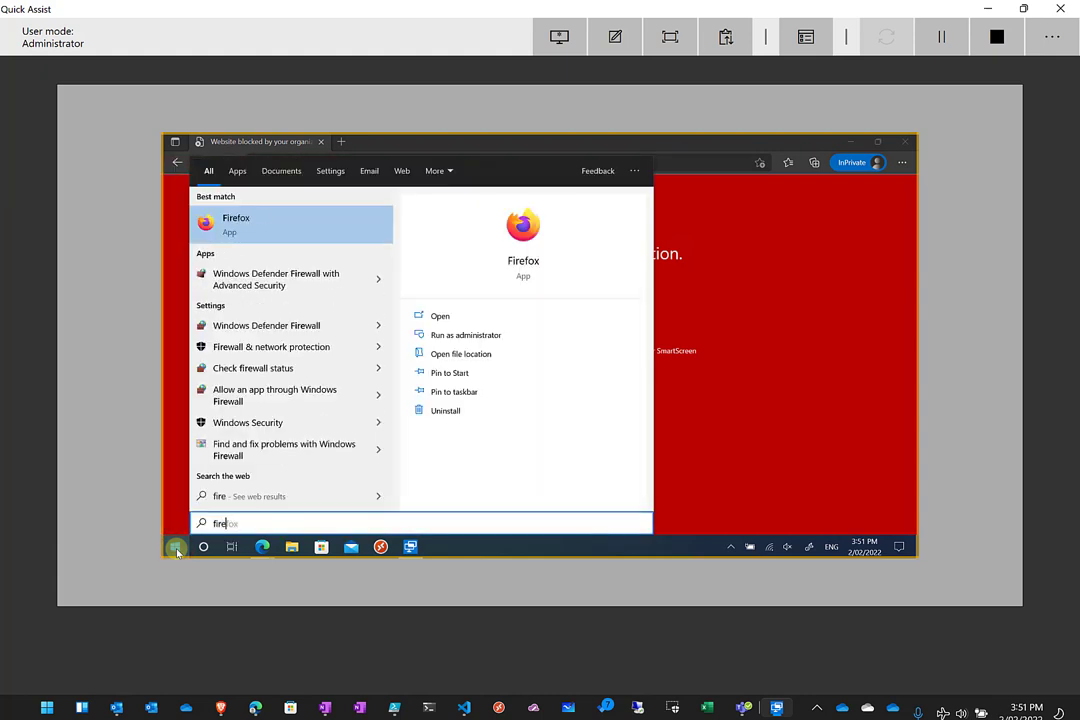
key("Return")
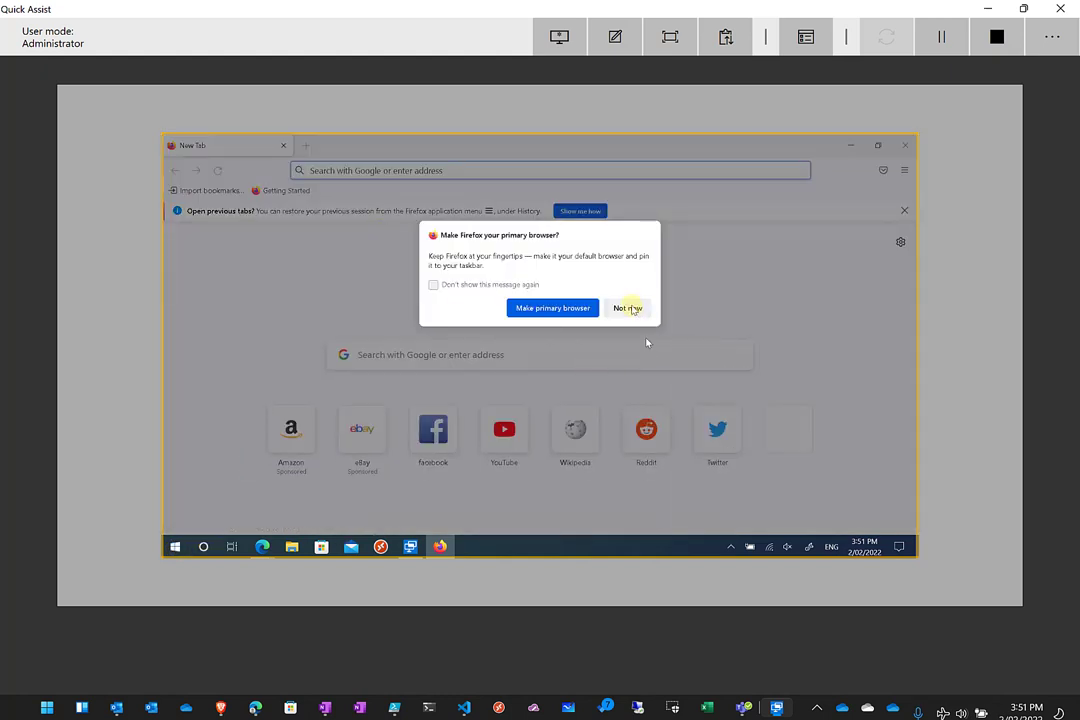
left_click(630, 307)
left_click(434, 170)
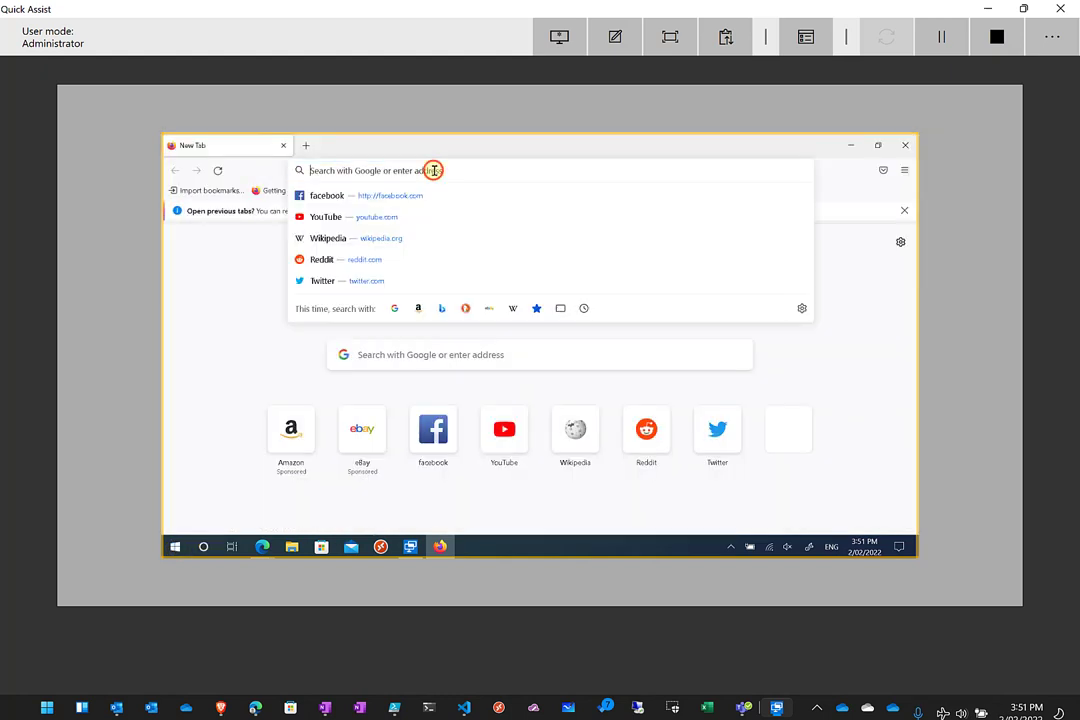
type("https:/")
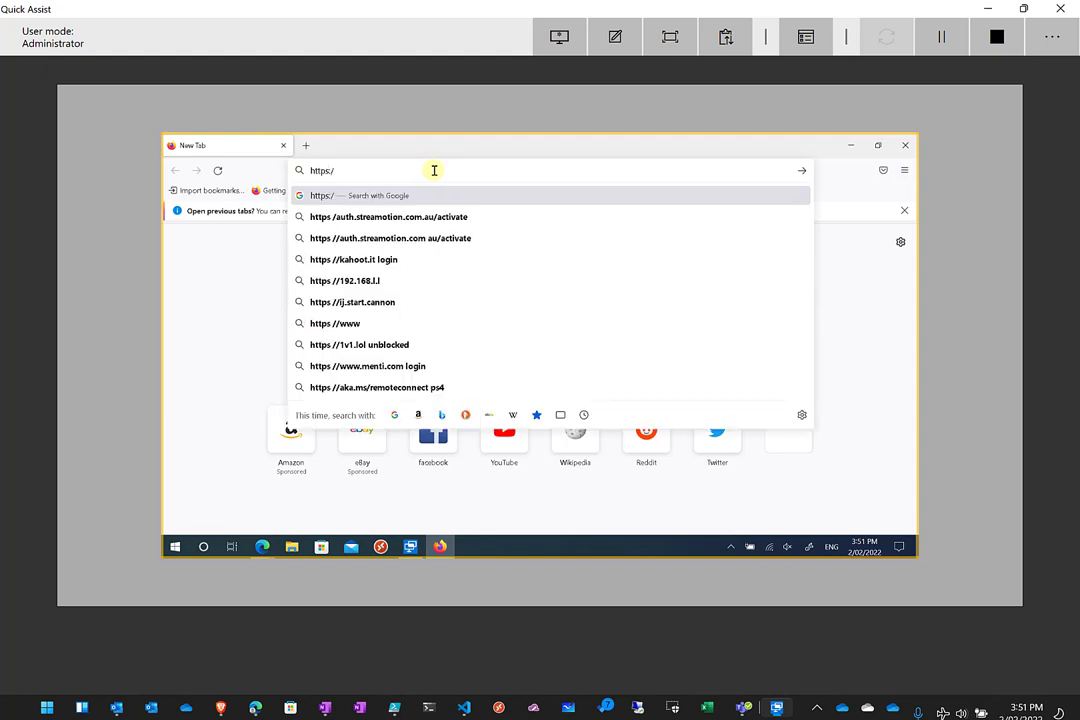
type("/www.")
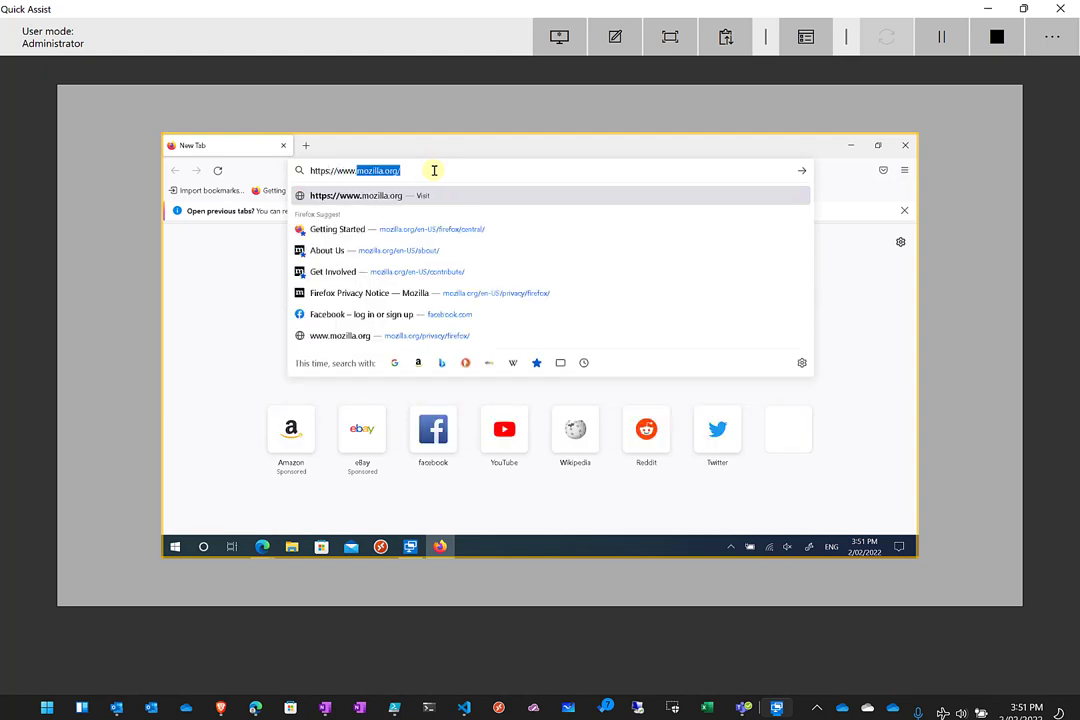
type("youtu")
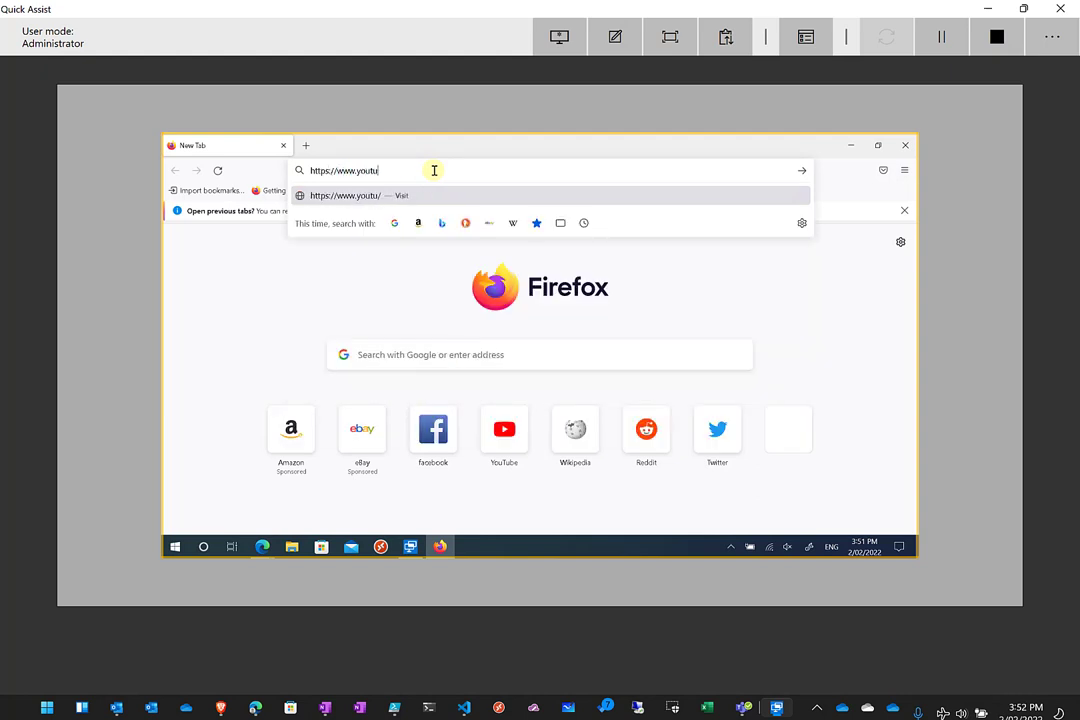
type("be.com/")
key("Return")
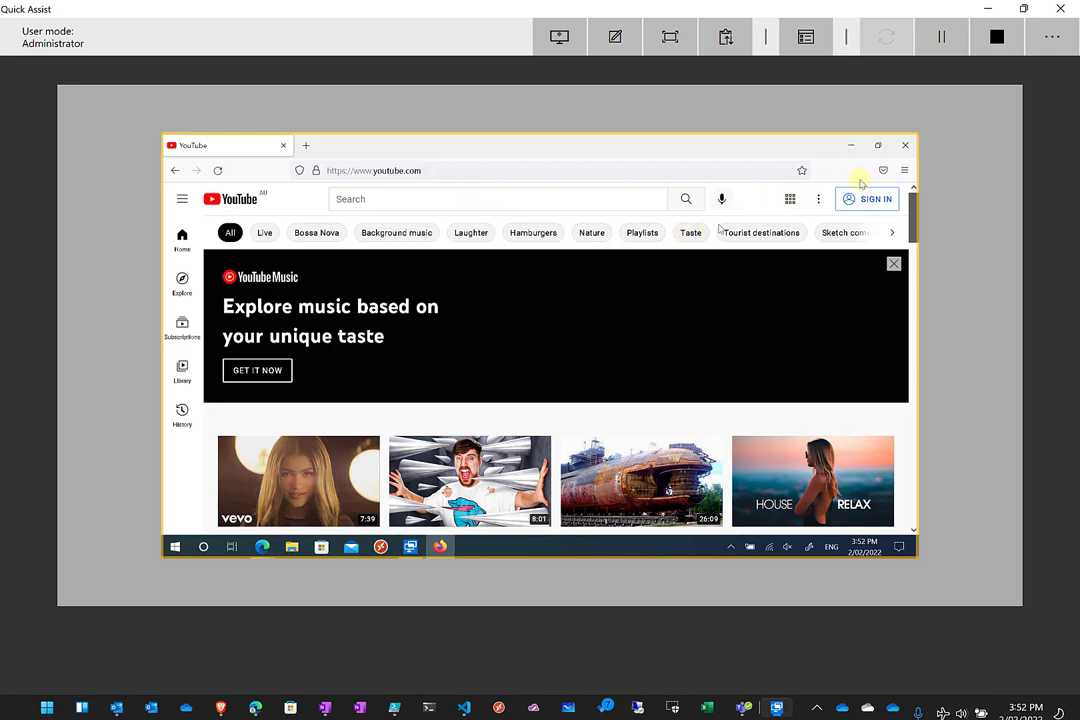
left_click(906, 148)
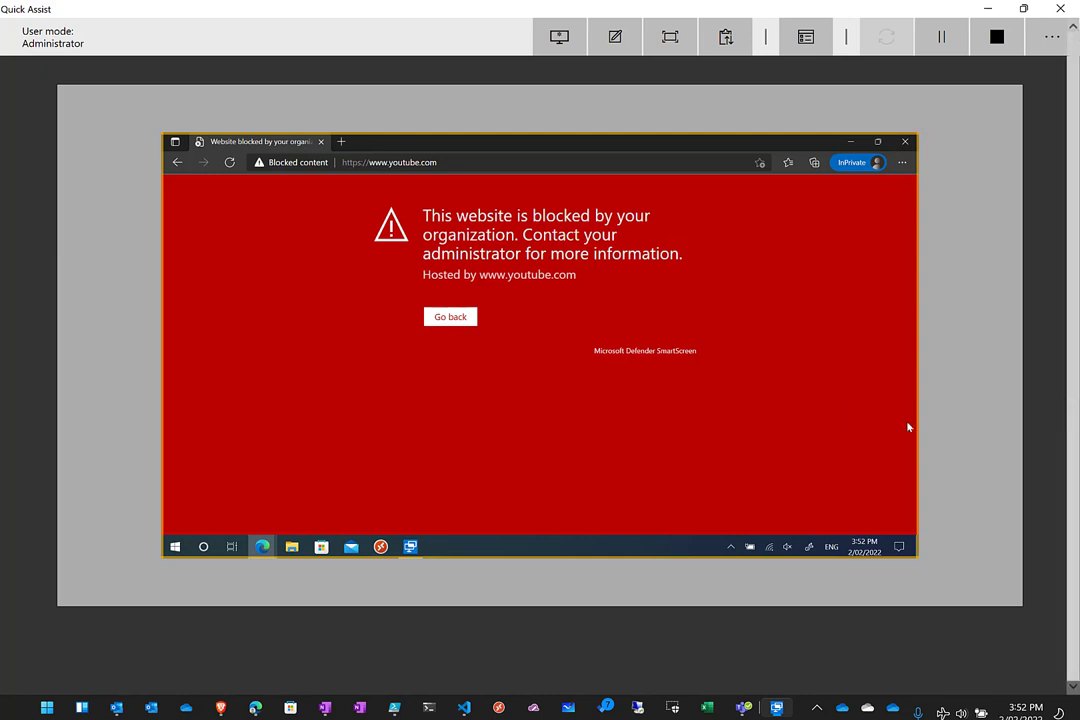
Return to the Defender URLs/Domains indicators list, start a new indicator, then cancel it.
key("alt+Tab")
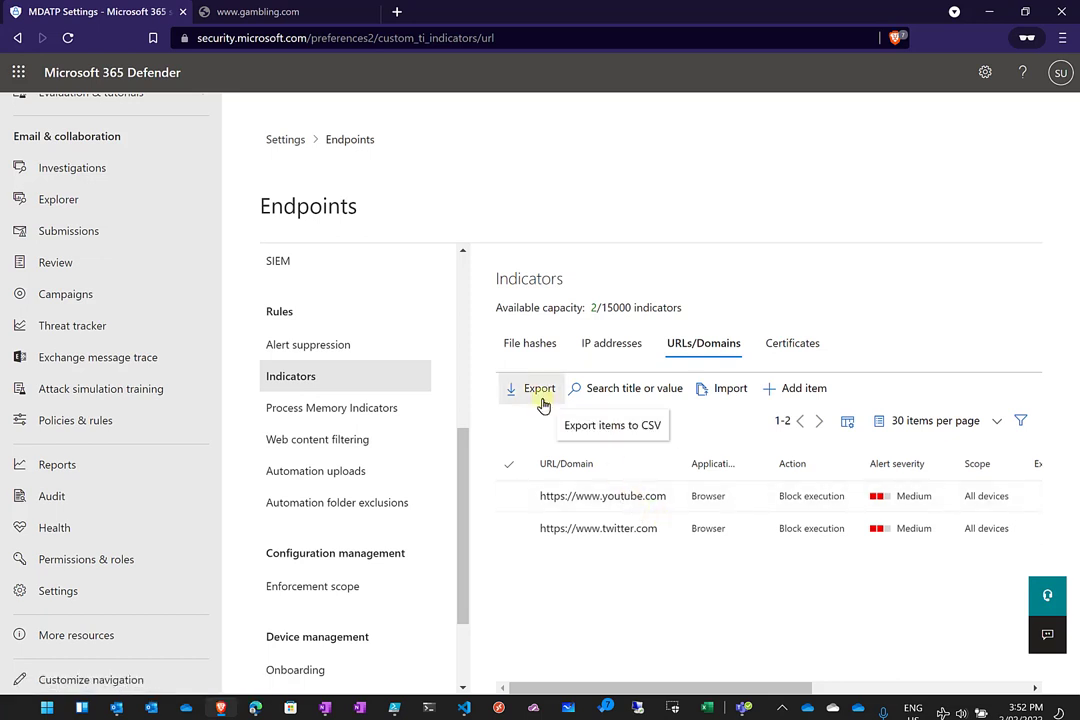
left_click(789, 392)
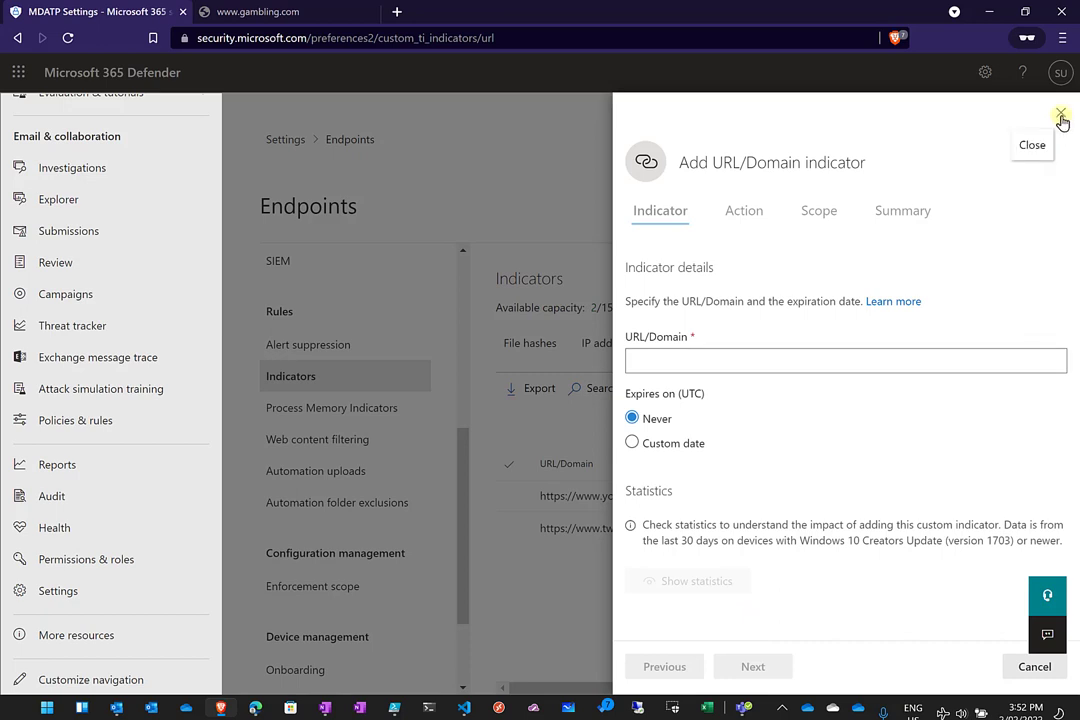
left_click(1062, 118)
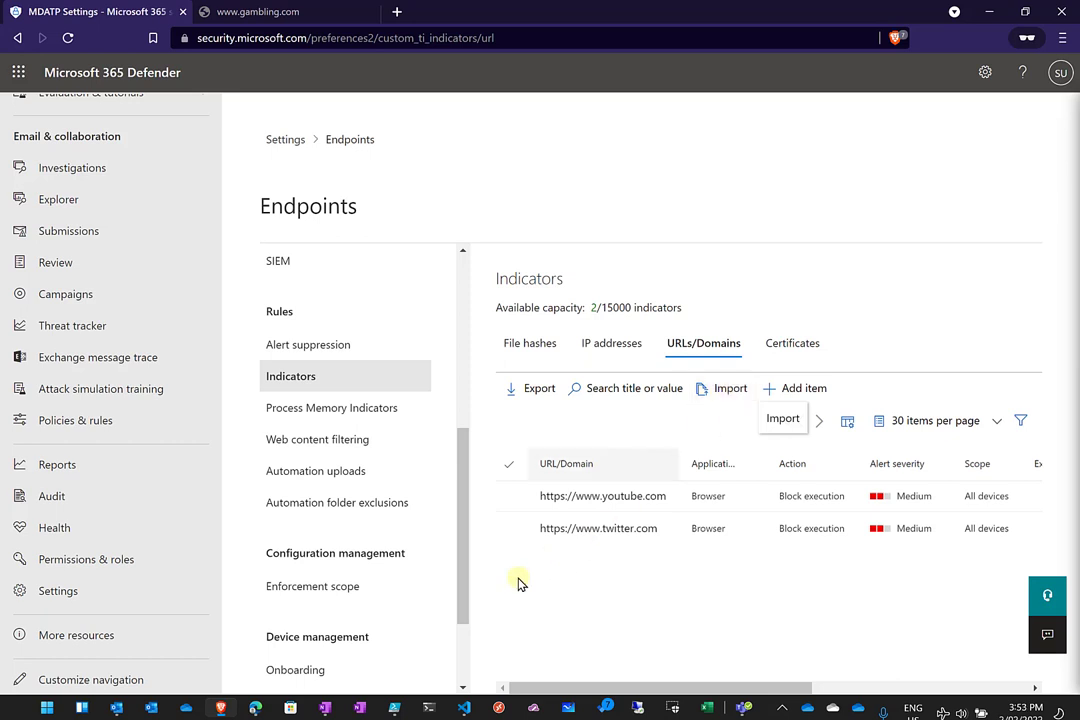
Run .\mde-apiti-get.ps1 in PowerShell ISE to list the existing threat indicators.
left_click(394, 709)
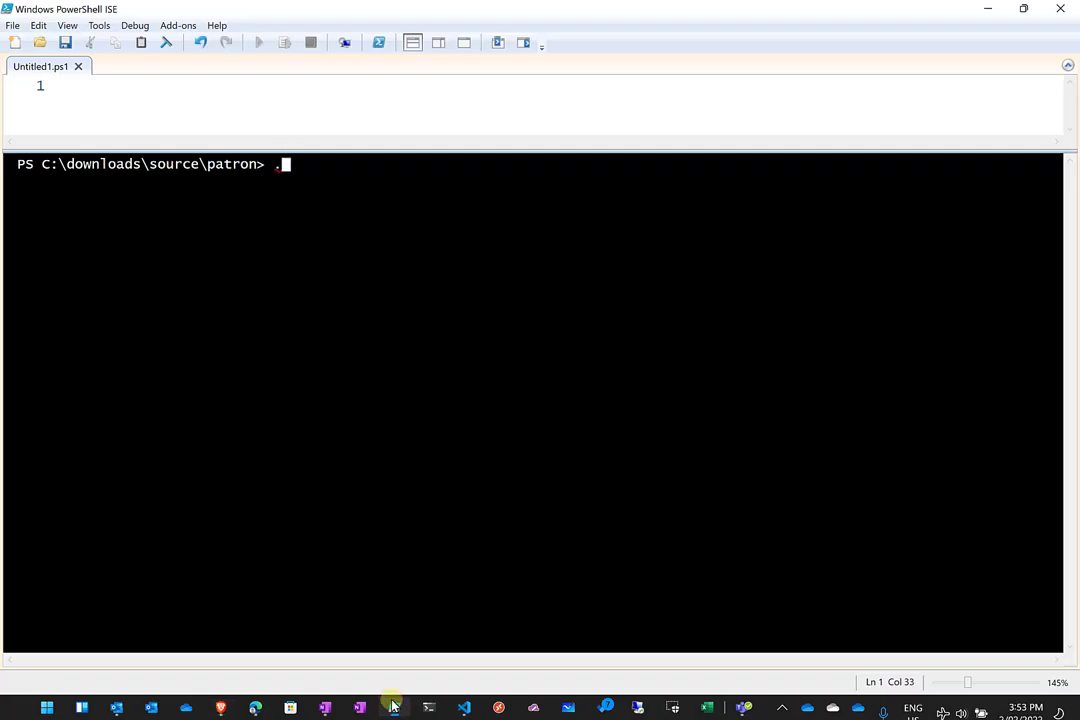
type(".\\mde")
key("ctrl+space")
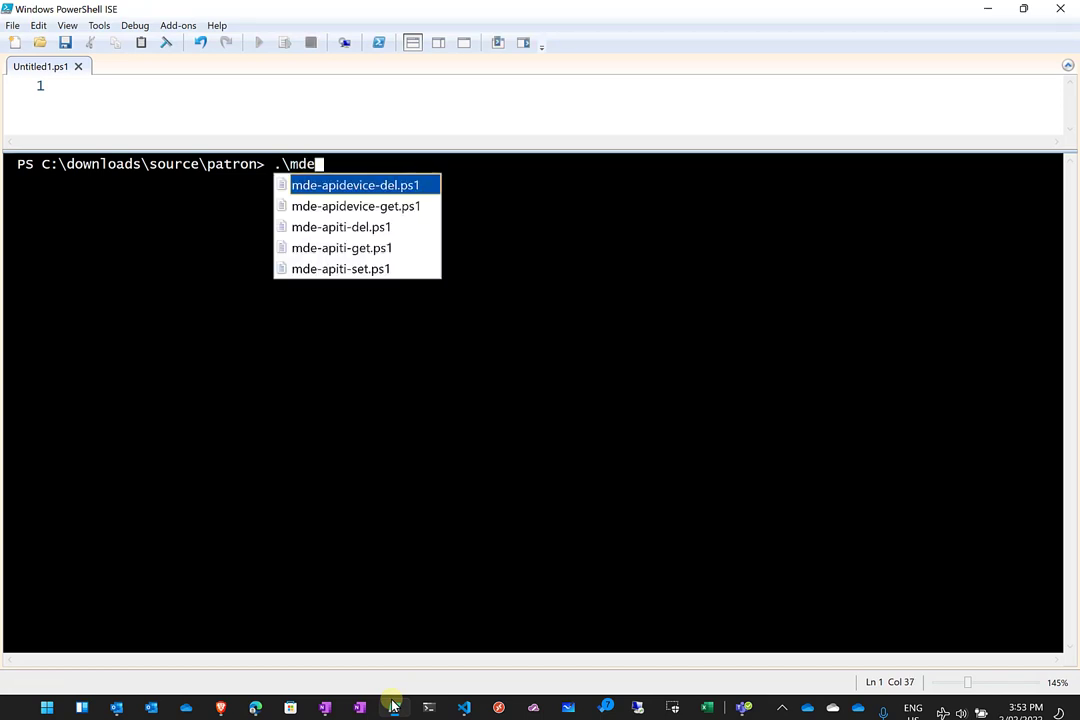
key("Down")
key("Down")
key("Down")
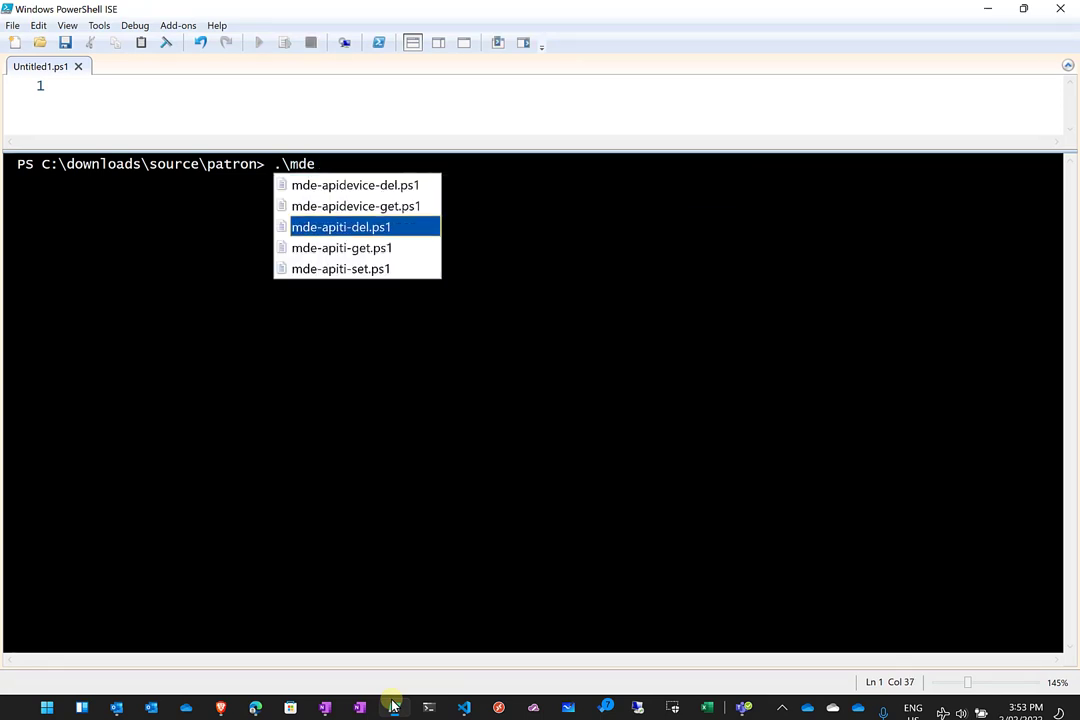
key("Return")
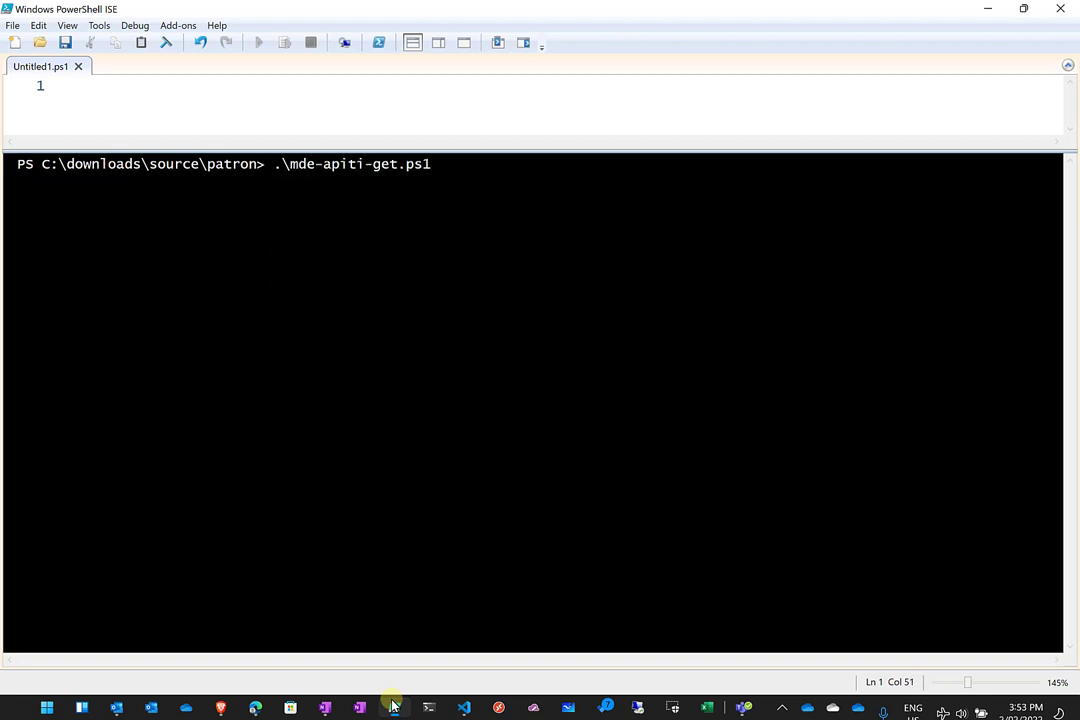
key("Return")
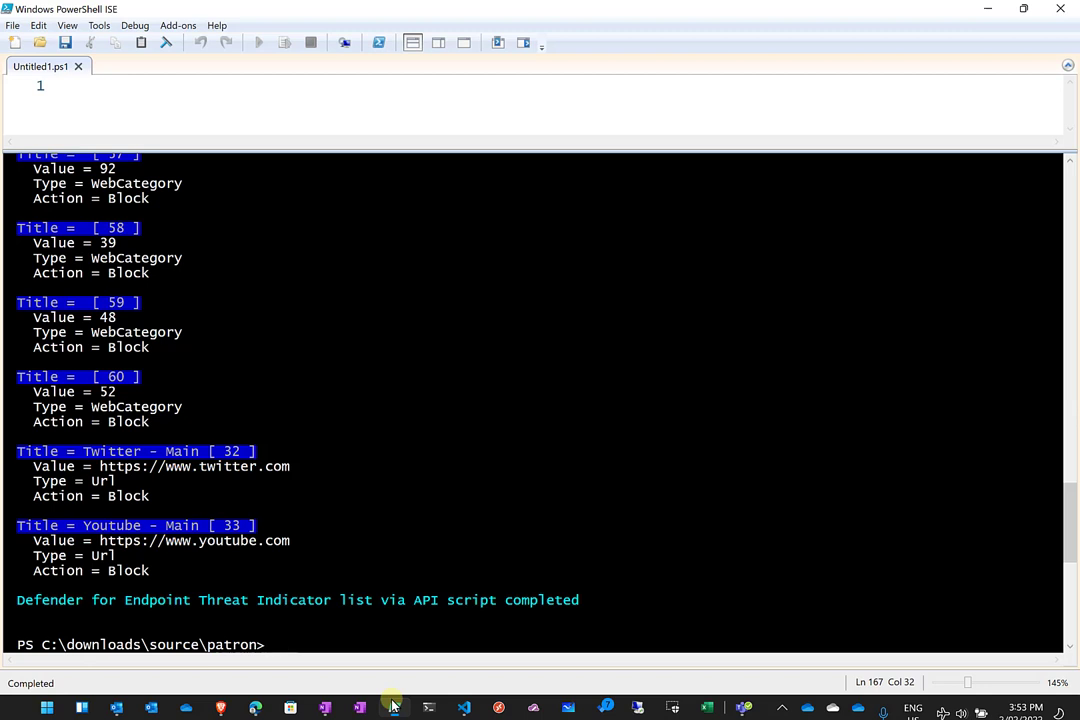
Run .\mde-apiti-set.ps1 to create block indicators for Twitter, Facebook, Youtube and instagram.
type(".\\mde-apiti-get.ps1")
key("Up")
key("Down")
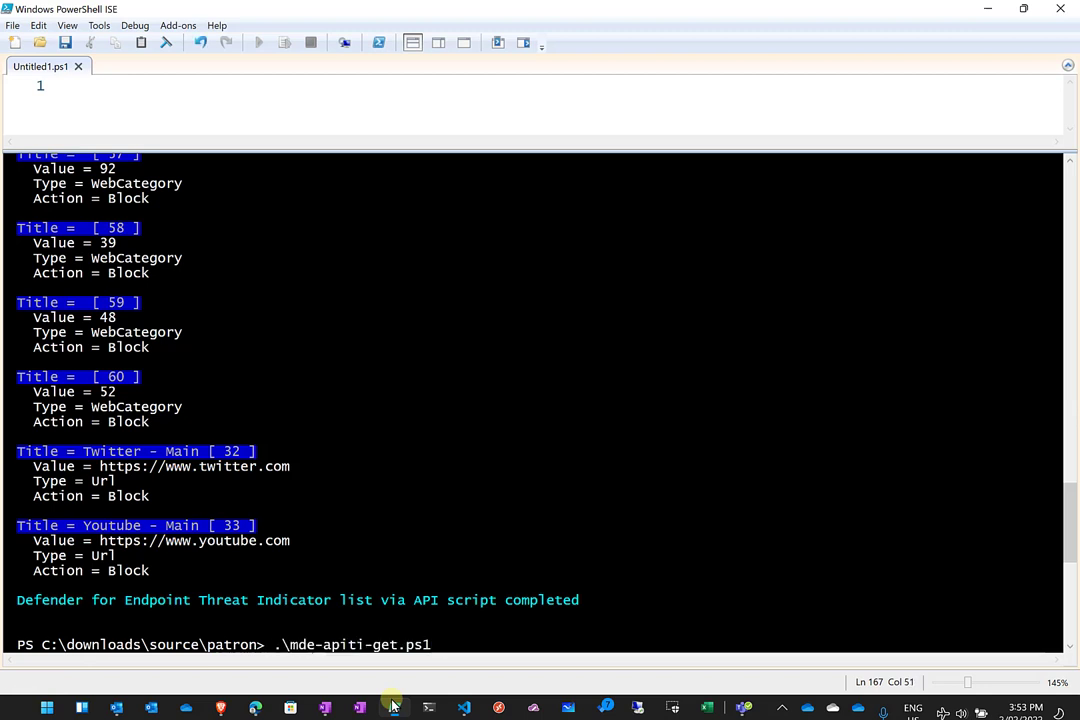
key("BackSpace")
key("BackSpace")
key("BackSpace")
key("BackSpace")
key("BackSpace")
key("BackSpace")
key("BackSpace")
type("set.ps1")
key("Return")
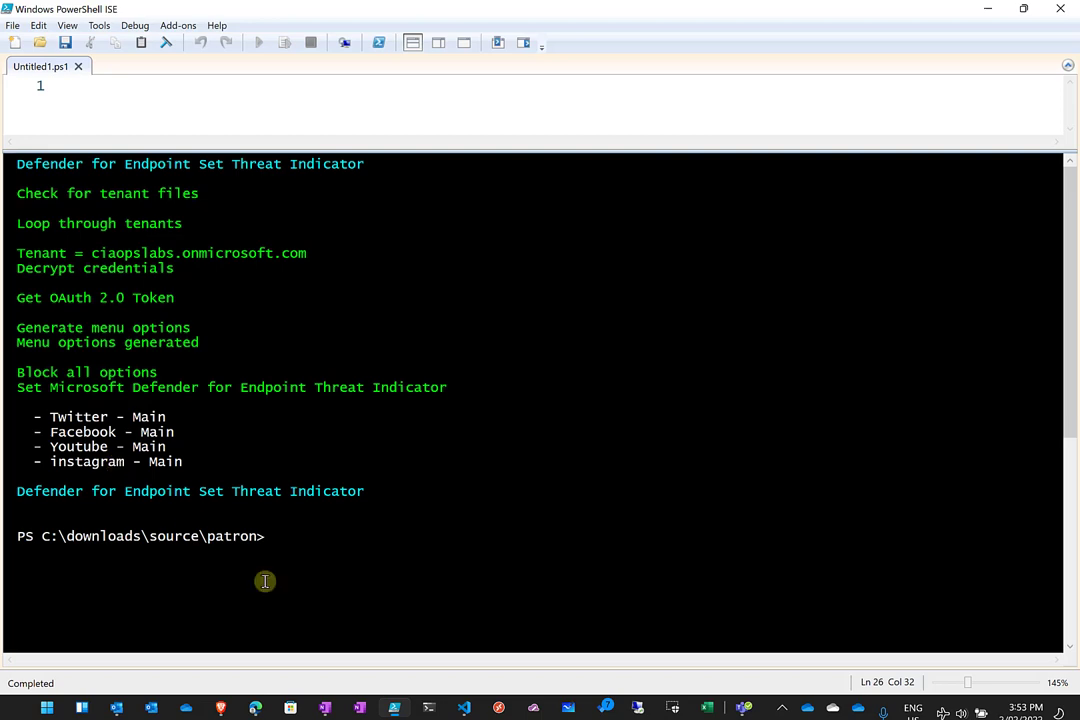
Check the four blocked URL indicators in Defender, then go to Web content filtering.
left_click(221, 709)
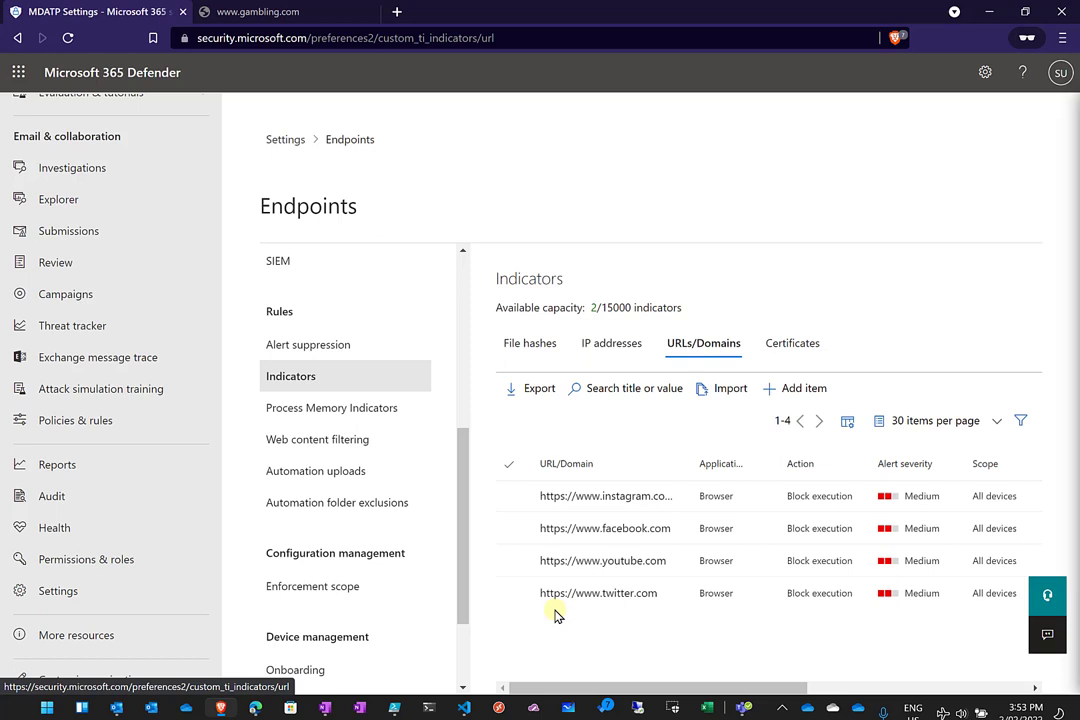
left_click(352, 442)
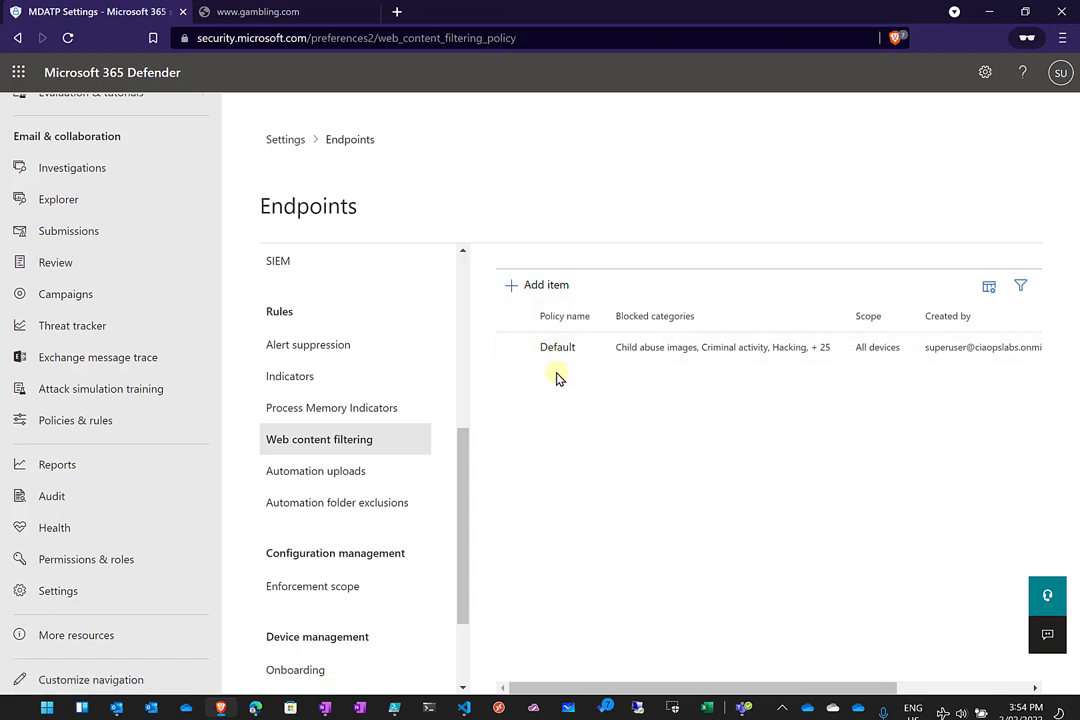
Open the instagram.com URL indicator and confirm Block execution with Medium severity.
left_click(320, 380)
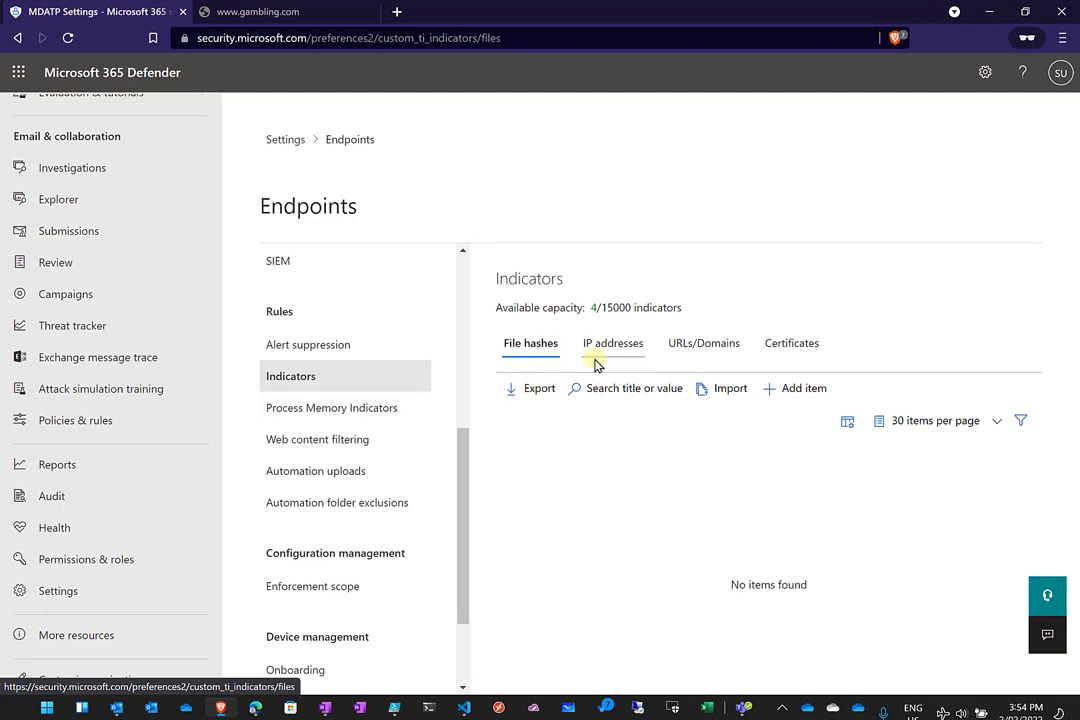
left_click(714, 355)
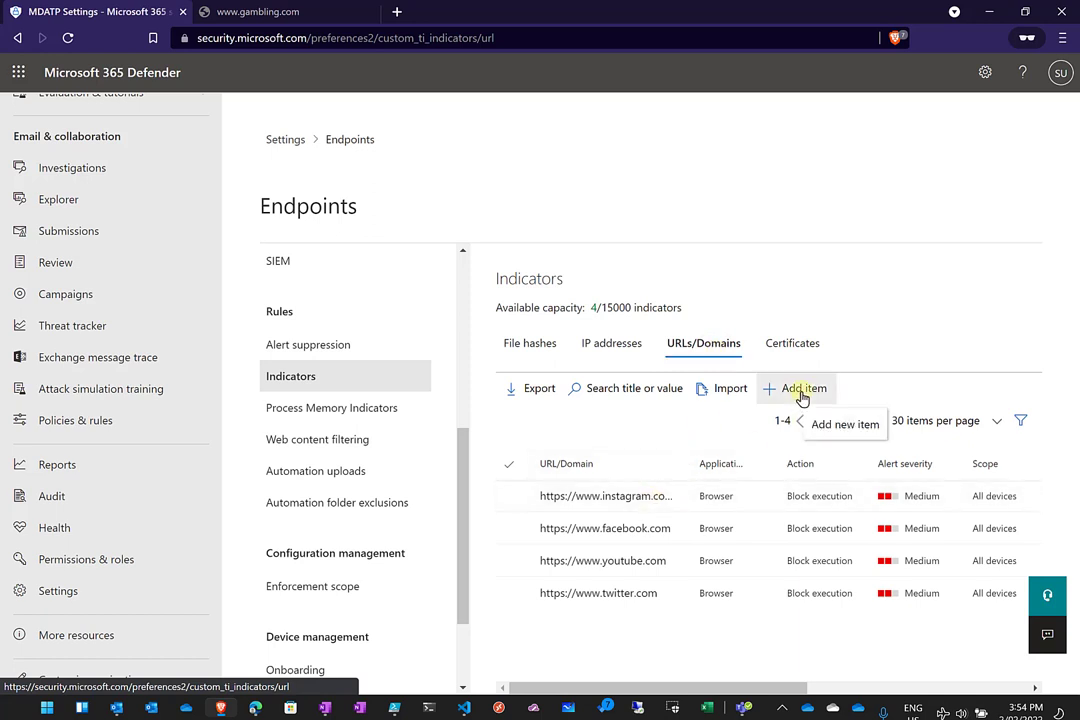
left_click(628, 505)
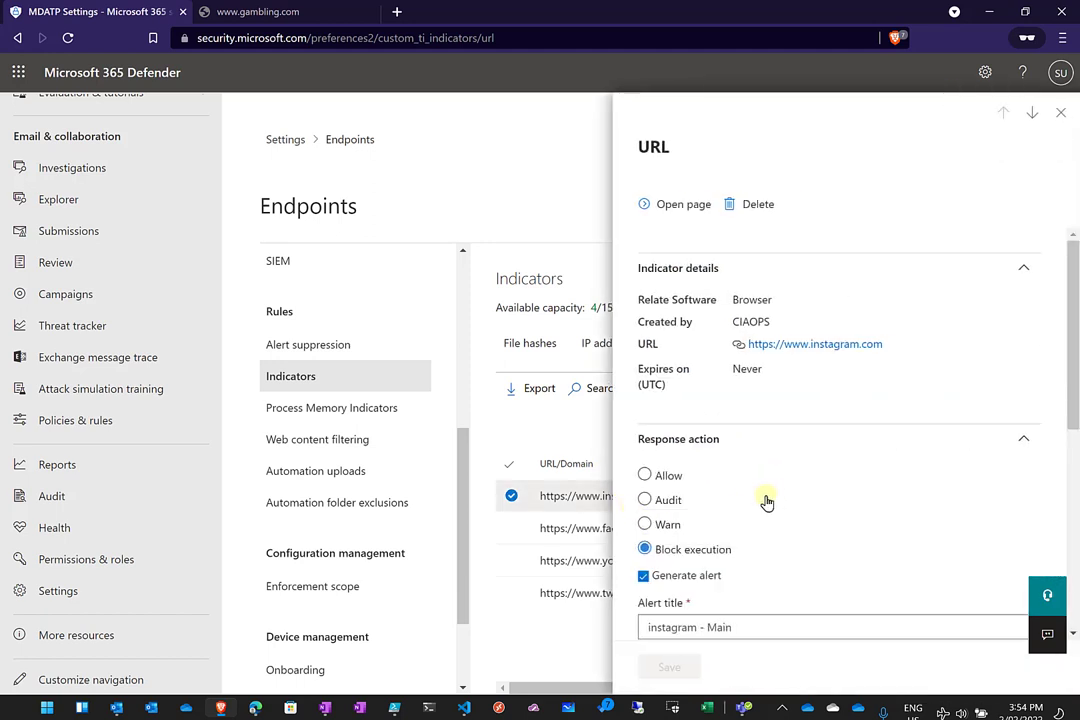
scroll(770, 499, "down", 1)
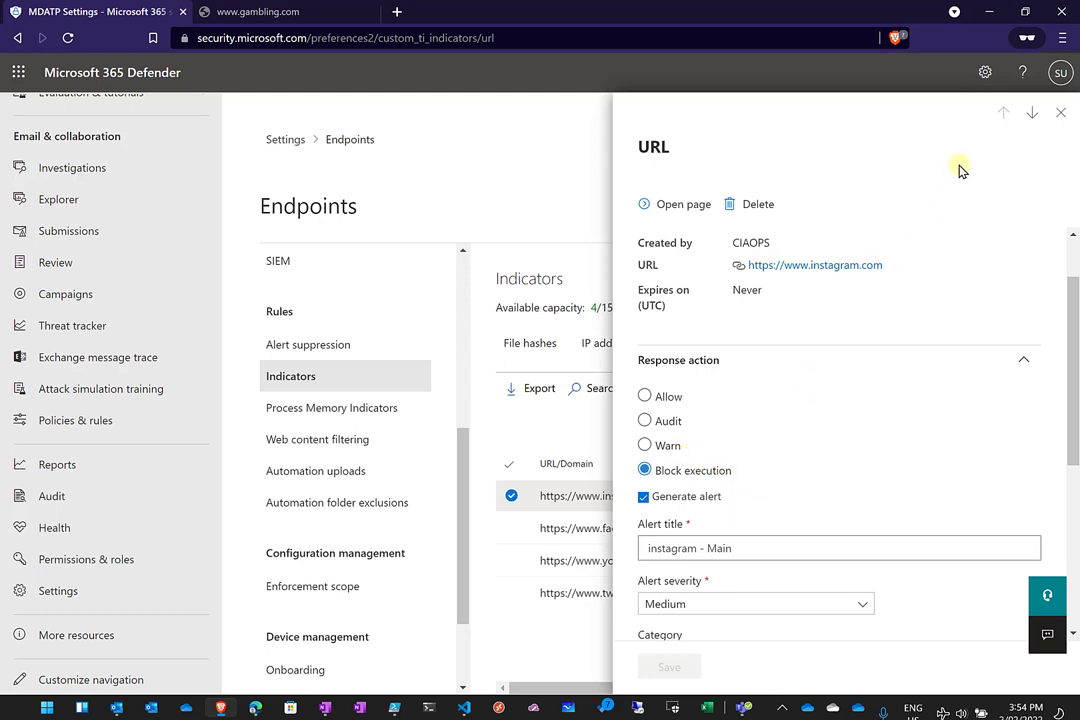
left_click(1061, 116)
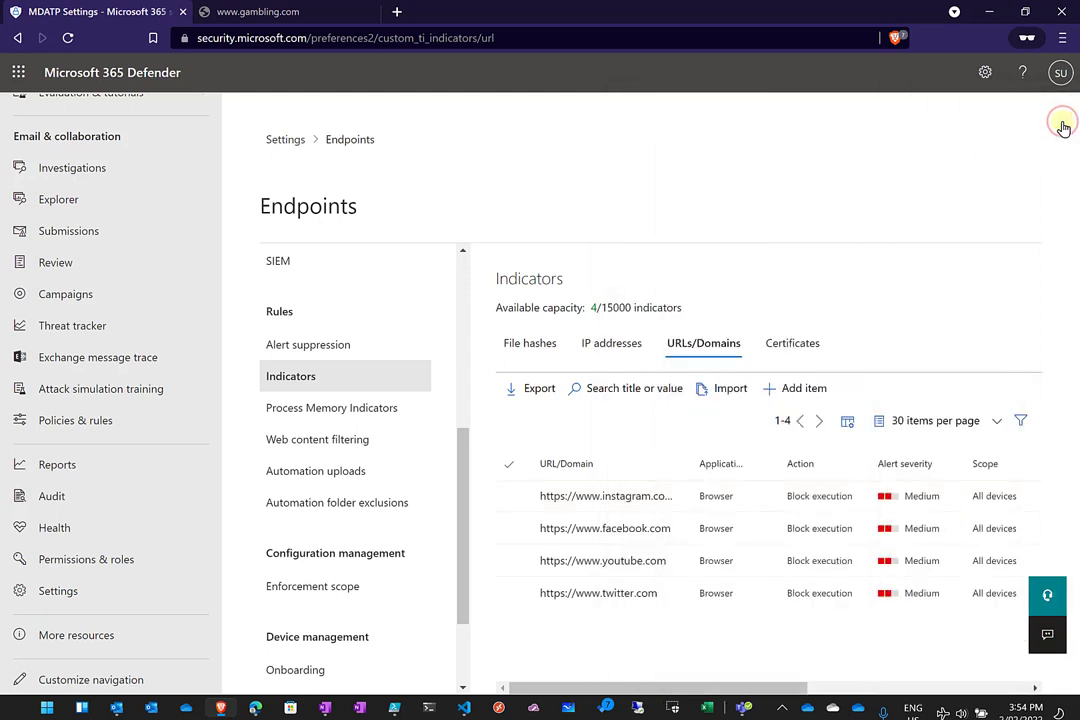